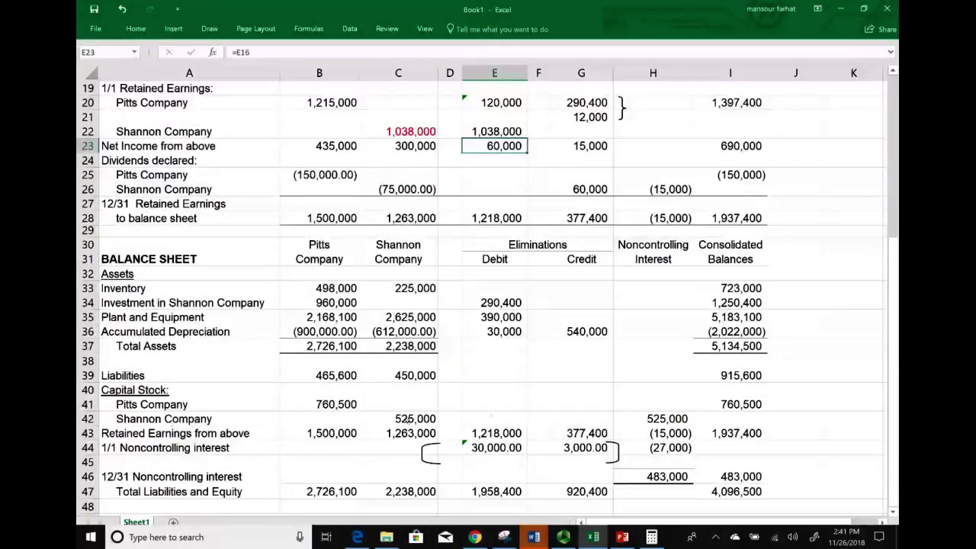
Step: Enter a 525,000 elimination debit for Shannon Company's capital stock in E42
{"action": "left_click", "coordinate": [408, 421]}
{"action": "left_click", "coordinate": [500, 421]}
{"action": "type", "text": "525,000"}
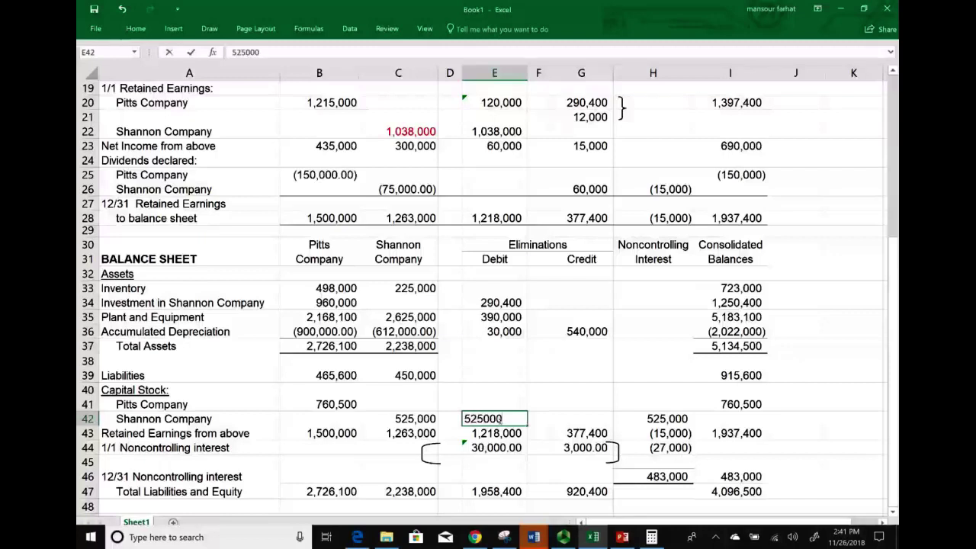
{"action": "key", "text": "Return"}
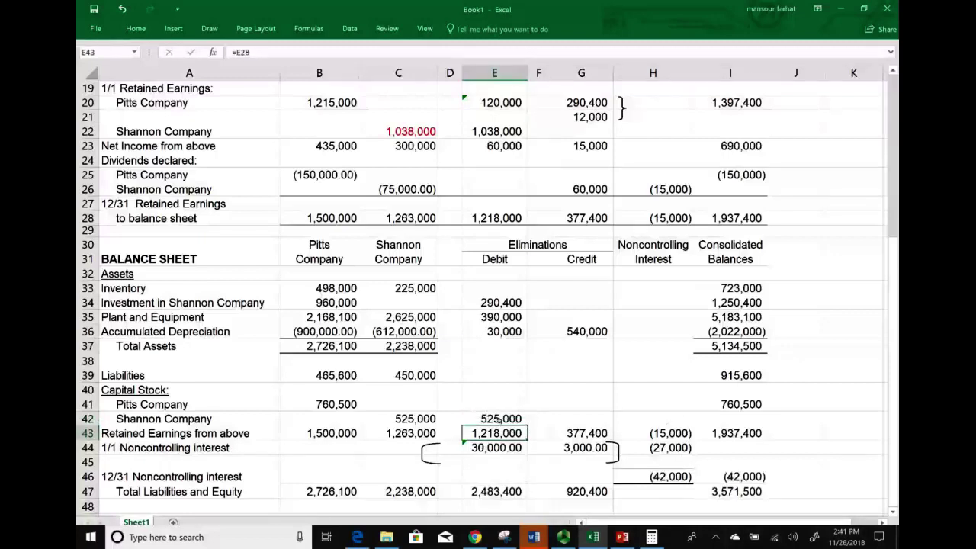
Step: Enter a 1,250,400 elimination credit for Investment in Shannon Company in G34
{"action": "scroll", "coordinate": [499, 420], "scroll_direction": "up", "scroll_amount": 4}
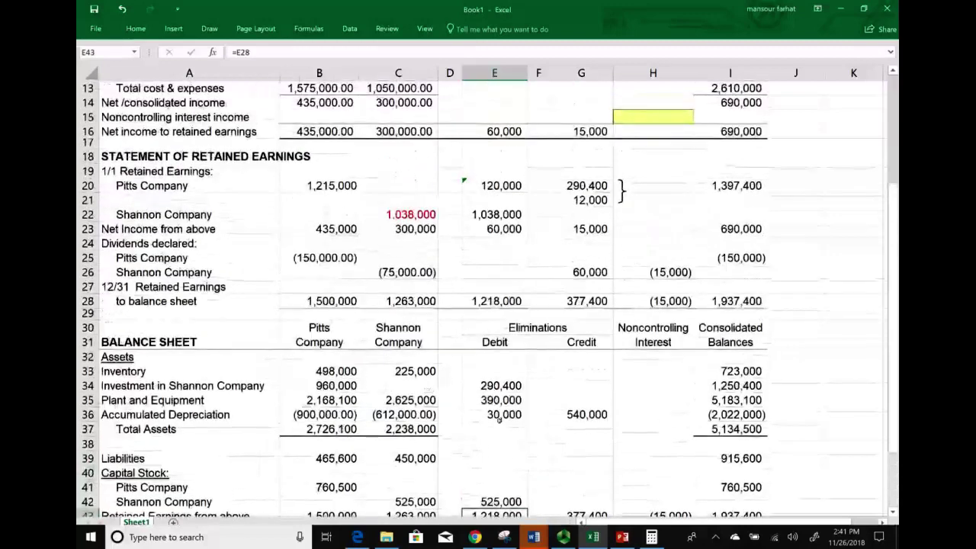
{"action": "scroll", "coordinate": [500, 420], "scroll_direction": "down", "scroll_amount": 1}
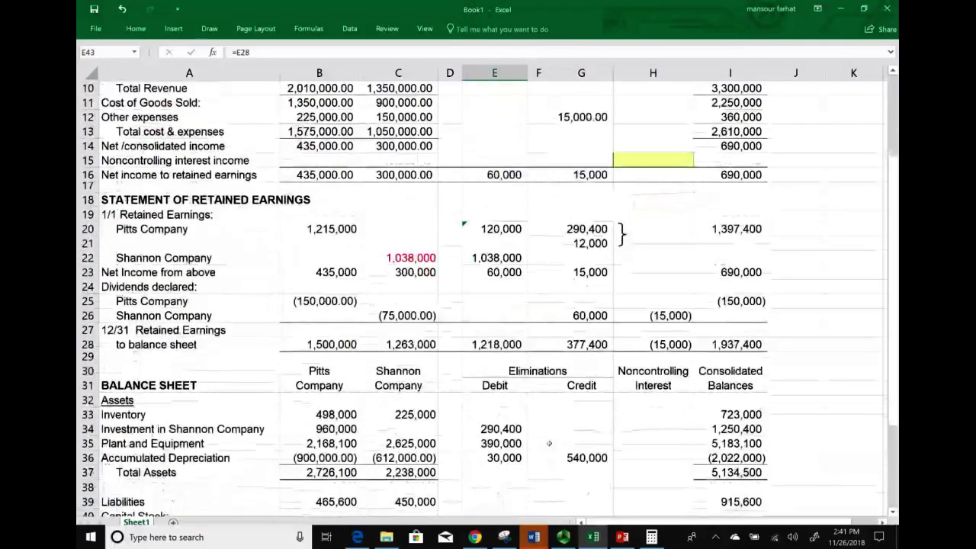
{"action": "left_click", "coordinate": [593, 435]}
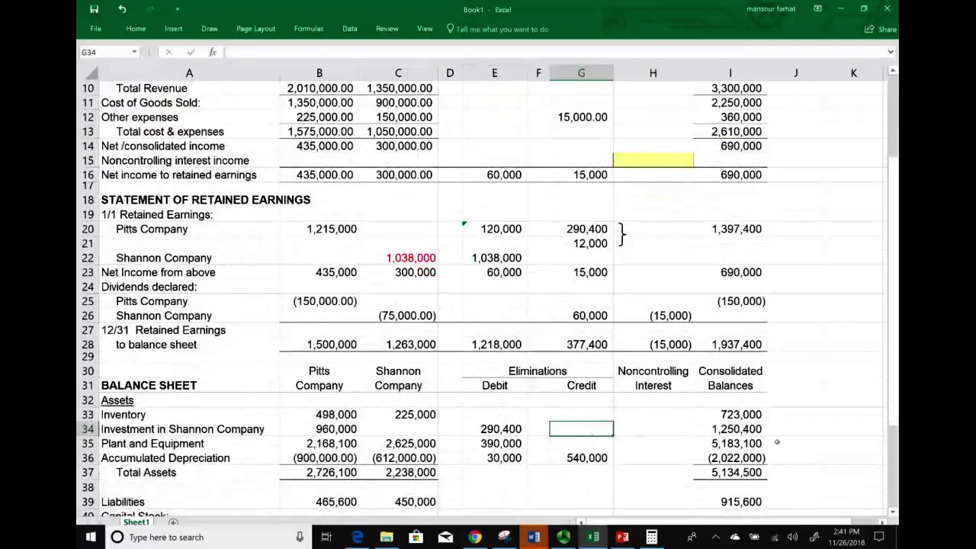
{"action": "left_click", "coordinate": [753, 436]}
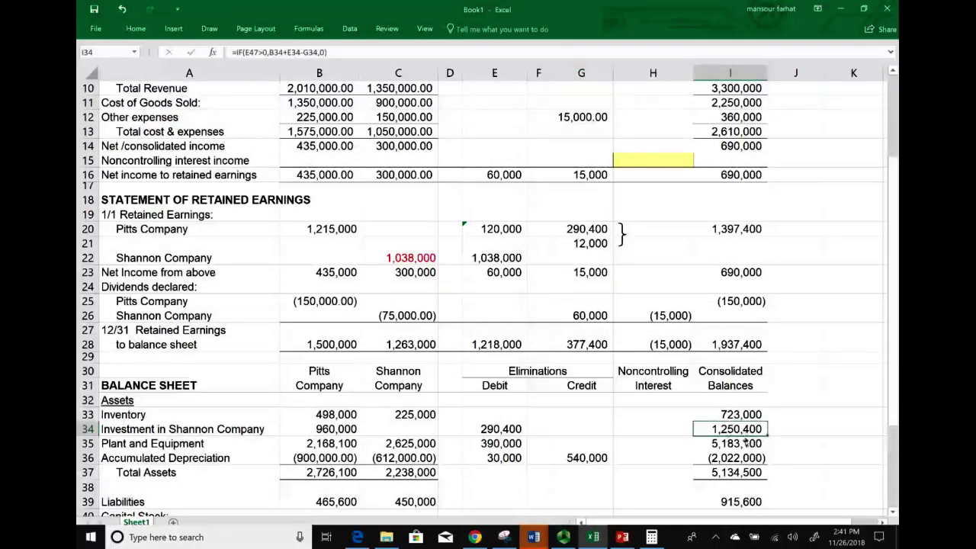
{"action": "left_click", "coordinate": [784, 431]}
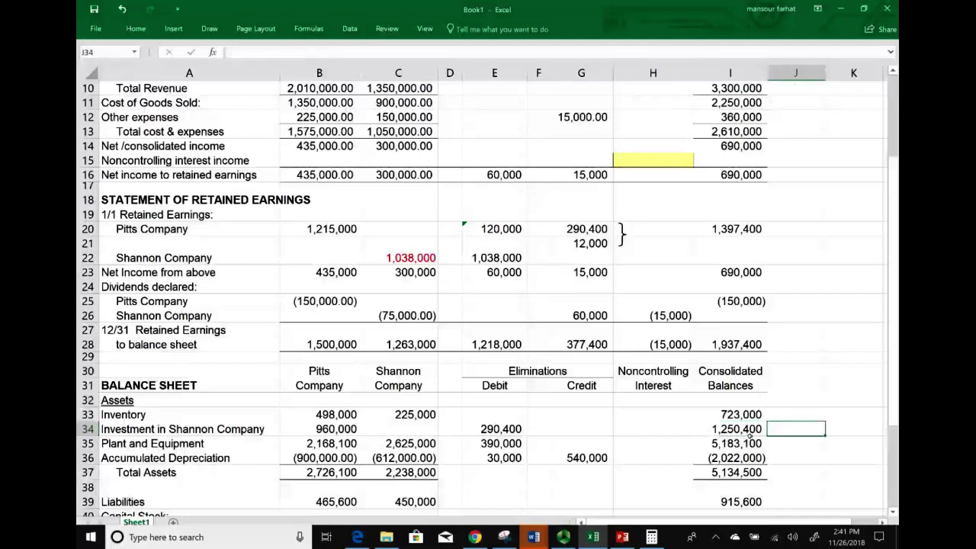
{"action": "left_click", "coordinate": [563, 433]}
{"action": "type", "text": "1,25"}
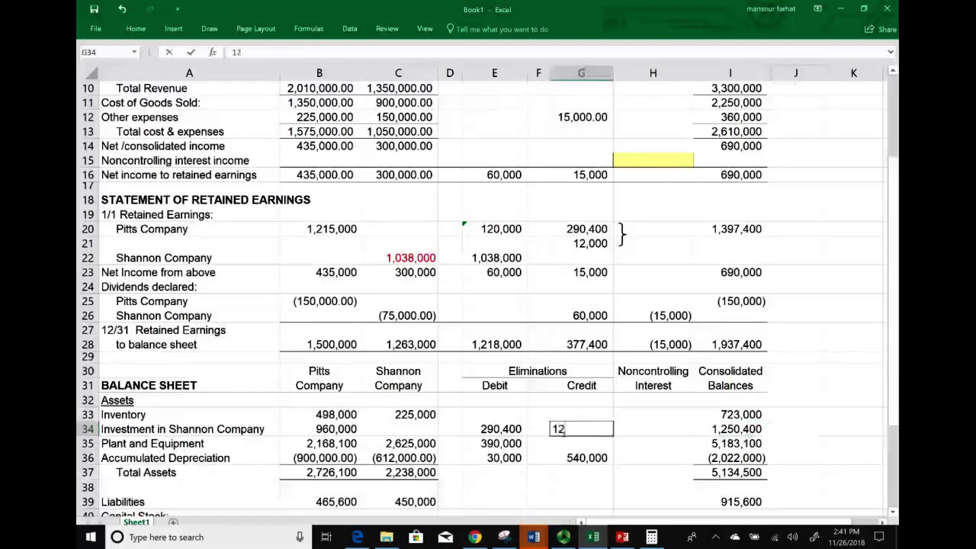
{"action": "type", "text": "0,400"}
{"action": "key", "text": "Return"}
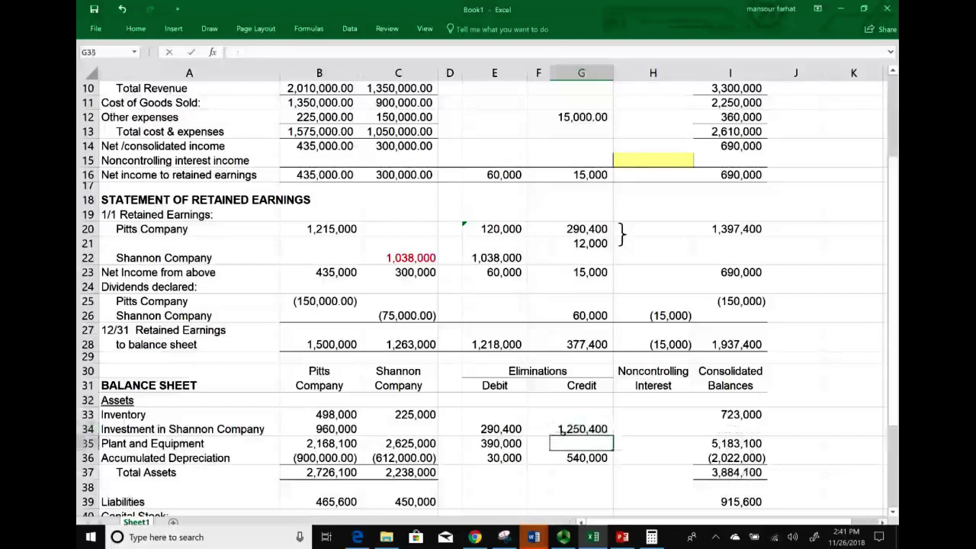
Step: Below the balance sheet, enter the label "Beg R/E" in E50 and its amount 675000 in G50
{"action": "scroll", "coordinate": [564, 433], "scroll_direction": "down", "scroll_amount": 2}
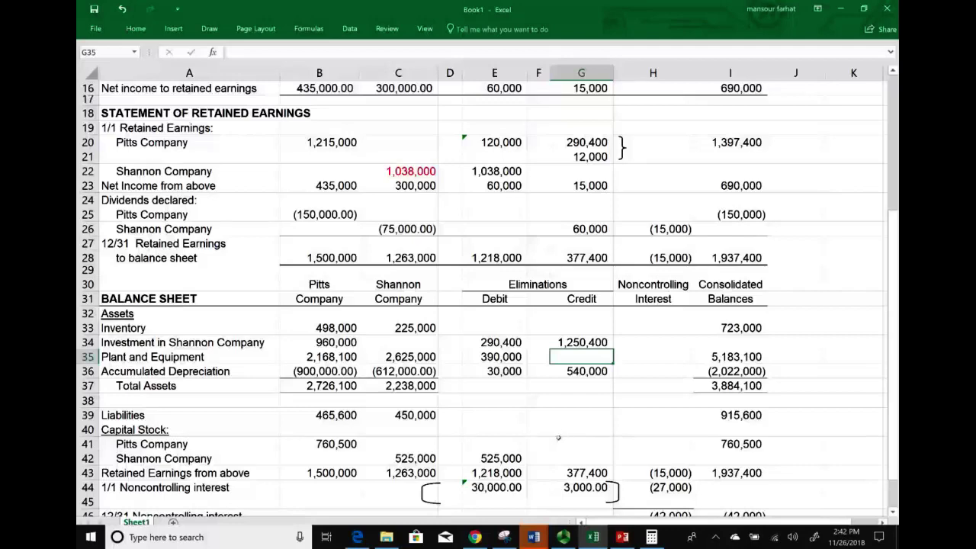
{"action": "scroll", "coordinate": [558, 438], "scroll_direction": "down", "scroll_amount": 1}
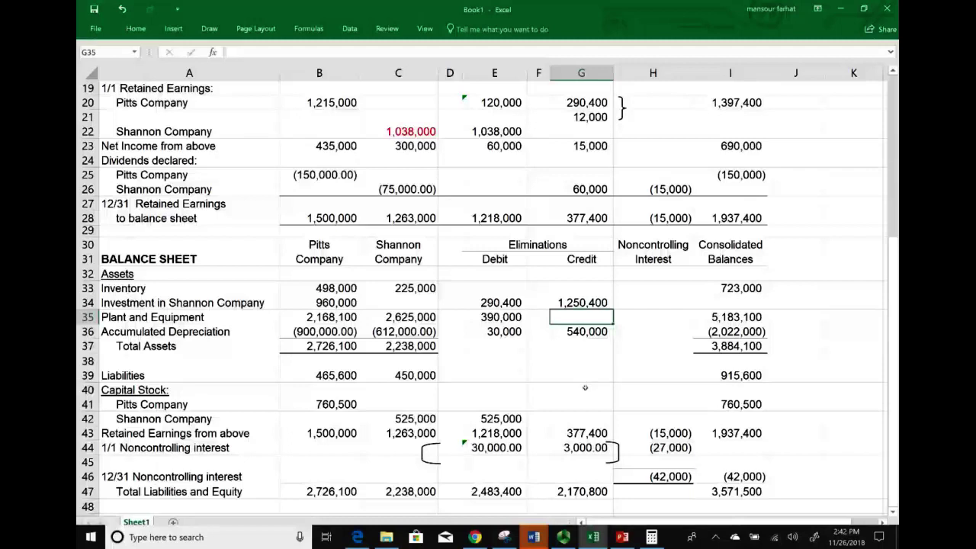
{"action": "scroll", "coordinate": [670, 449], "scroll_direction": "down", "scroll_amount": 1}
{"action": "scroll", "coordinate": [670, 449], "scroll_direction": "down", "scroll_amount": 1}
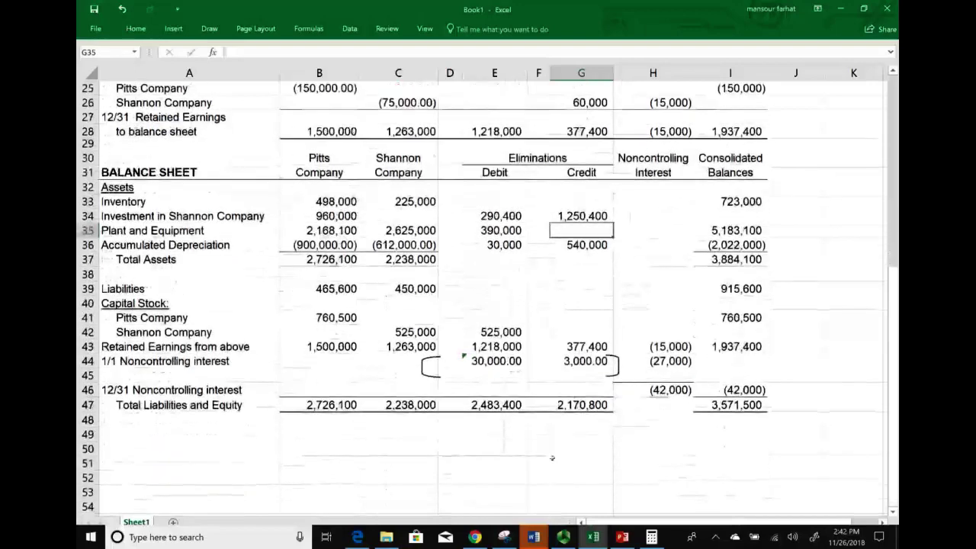
{"action": "left_click", "coordinate": [506, 456]}
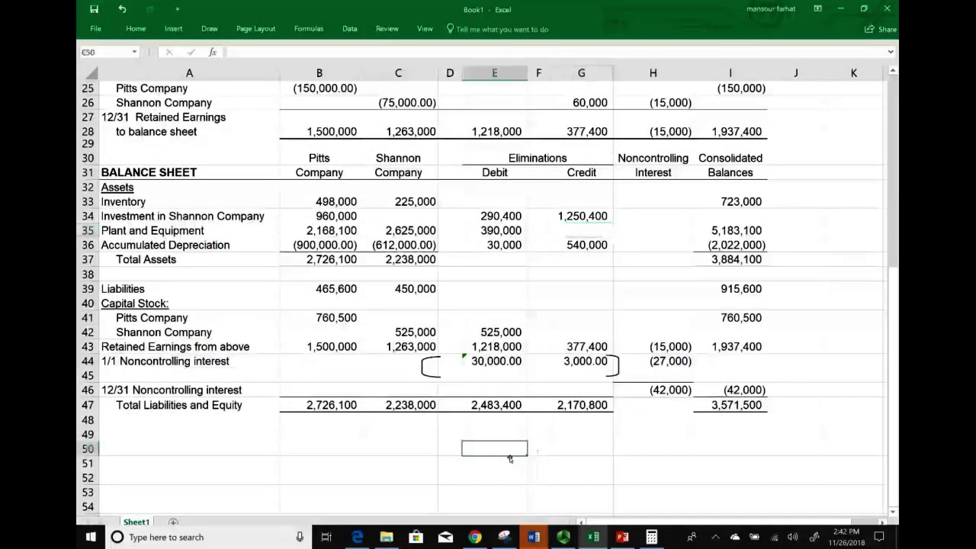
{"action": "type", "text": "bcd"}
{"action": "key", "text": "BackSpace"}
{"action": "key", "text": "BackSpace"}
{"action": "key", "text": "BackSpace"}
{"action": "type", "text": "b"}
{"action": "key", "text": "BackSpace"}
{"action": "type", "text": "Bedf"}
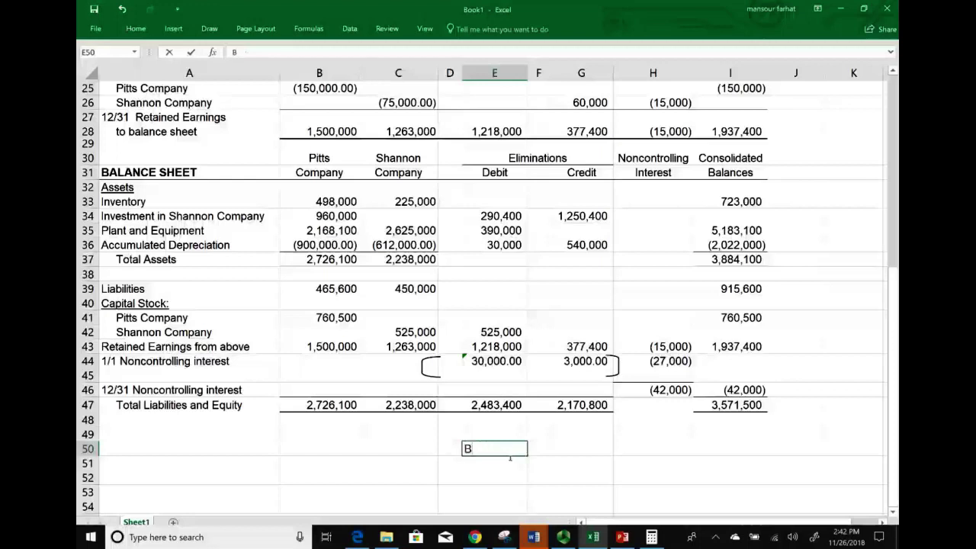
{"action": "key", "text": "BackSpace"}
{"action": "key", "text": "BackSpace"}
{"action": "type", "text": "g R/E"}
{"action": "key", "text": "Tab"}
{"action": "key", "text": "Tab"}
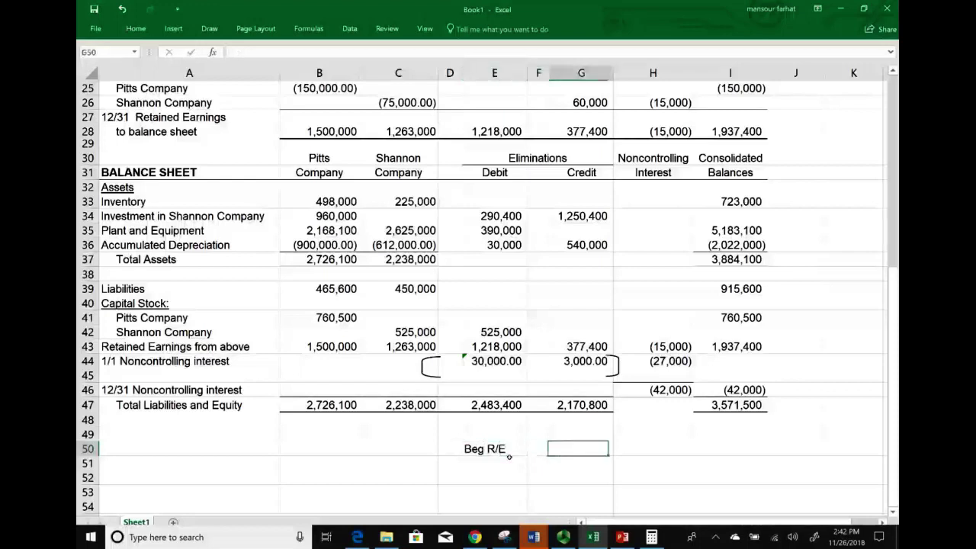
{"action": "type", "text": "675000"}
{"action": "left_click", "coordinate": [509, 458]}
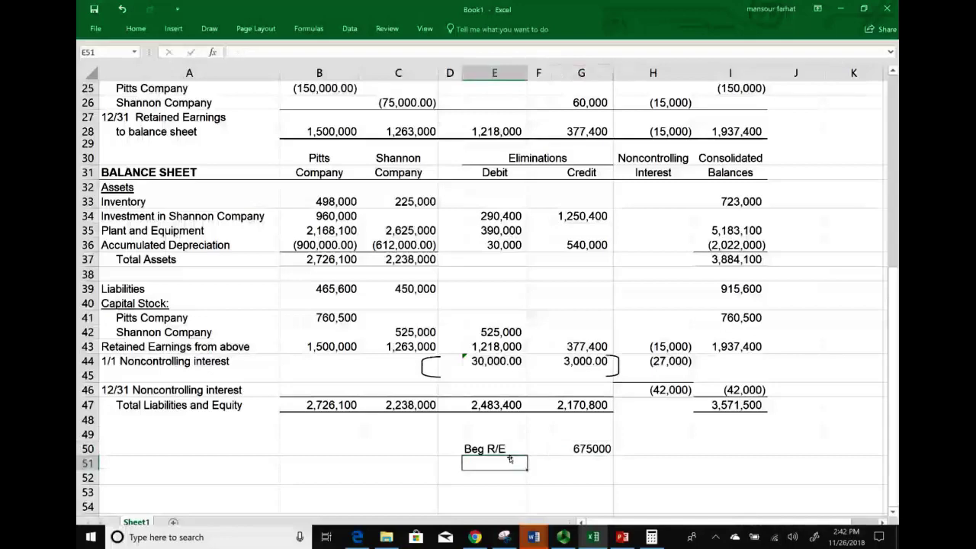
Step: Enter the label "1/1/ Re" in E51 and Shannon Company's 1/1 retained earnings of 1038000 in G51
{"action": "scroll", "coordinate": [510, 458], "scroll_direction": "up", "scroll_amount": 4}
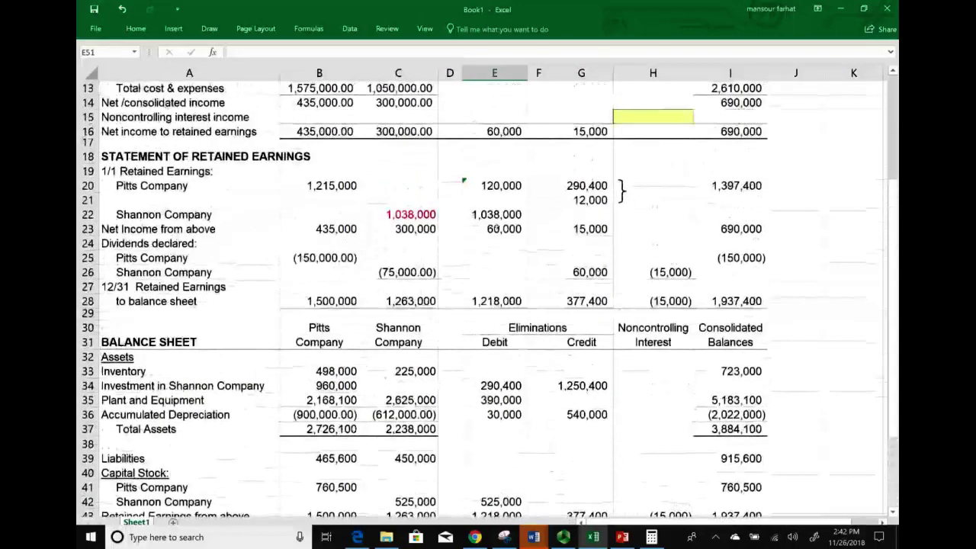
{"action": "left_click", "coordinate": [412, 215]}
{"action": "scroll", "coordinate": [518, 424], "scroll_direction": "down", "scroll_amount": 6}
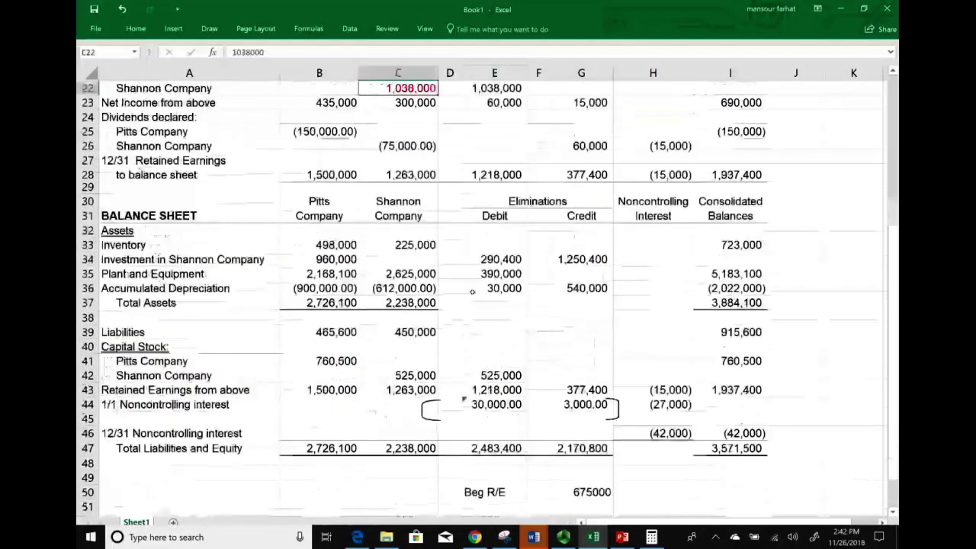
{"action": "left_click", "coordinate": [492, 381]}
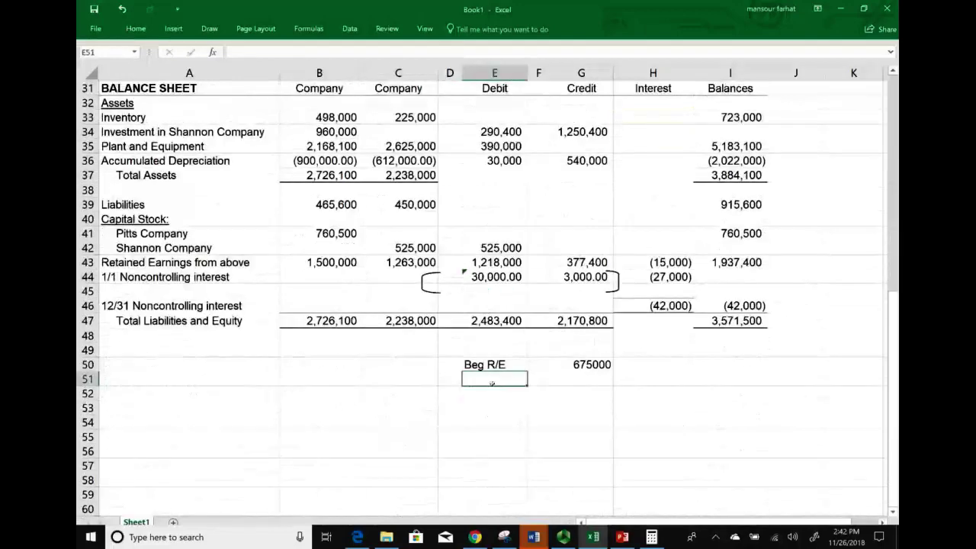
{"action": "type", "text": "1/1/ Re"}
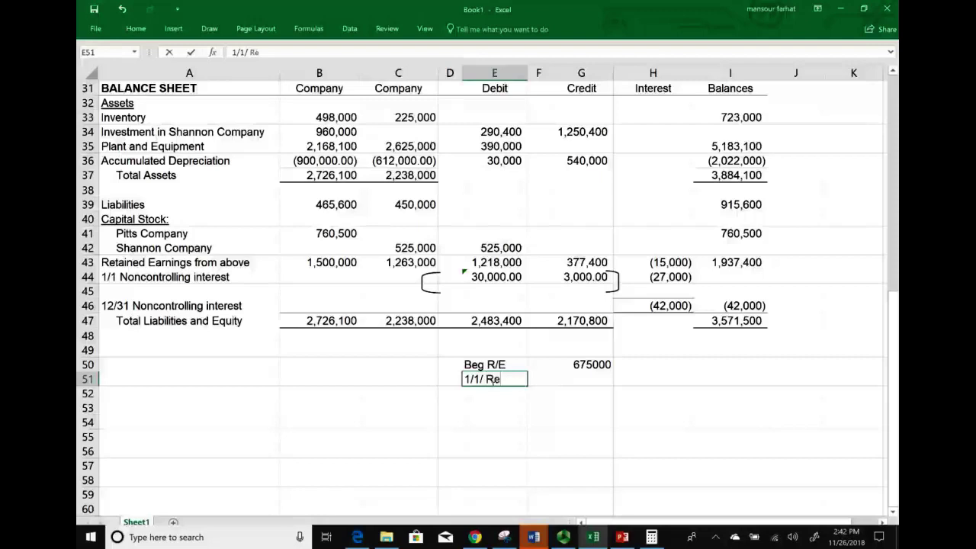
{"action": "key", "text": "Tab"}
{"action": "key", "text": "Tab"}
{"action": "type", "text": "1"}
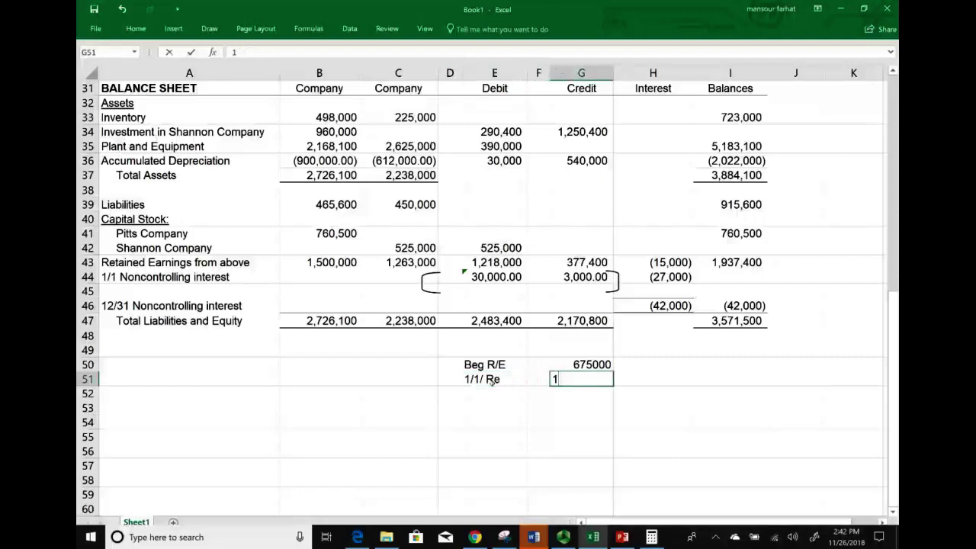
{"action": "type", "text": "038000"}
{"action": "key", "text": "Return"}
Step: Calculate the change in retained earnings in G53 with the formula =G51-G50
{"action": "key", "text": "Return"}
{"action": "type", "text": "-"}
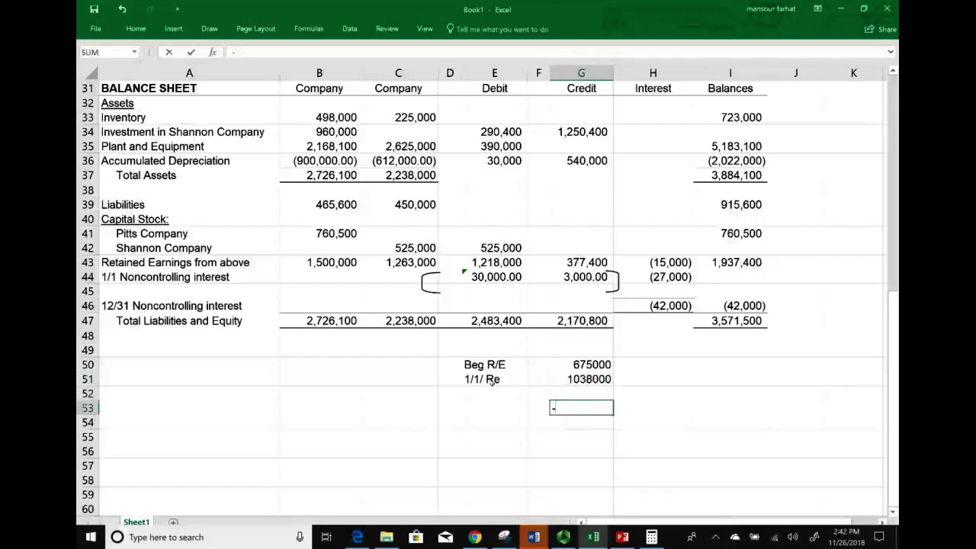
{"action": "key", "text": "Up"}
{"action": "key", "text": "Up"}
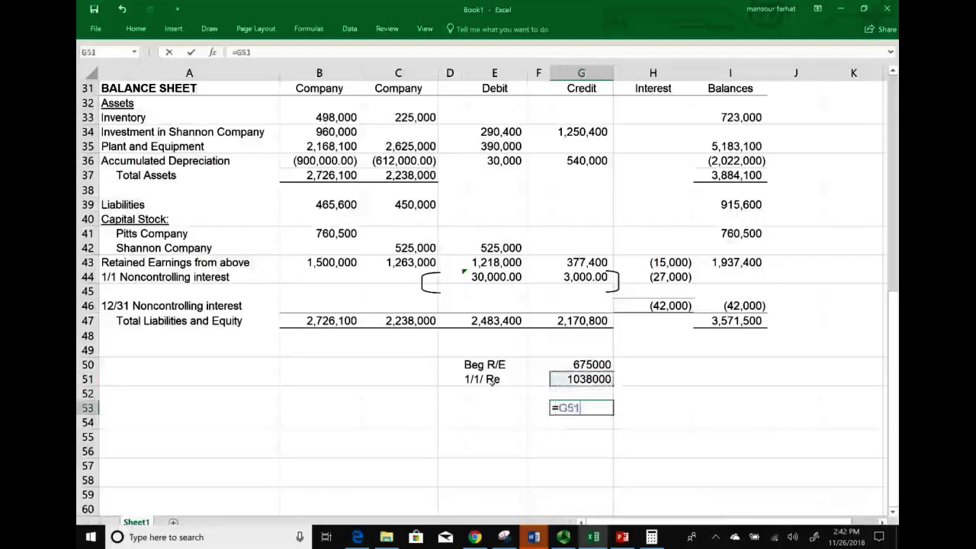
{"action": "type", "text": "-"}
{"action": "key", "text": "Up"}
{"action": "key", "text": "Up"}
{"action": "key", "text": "Up"}
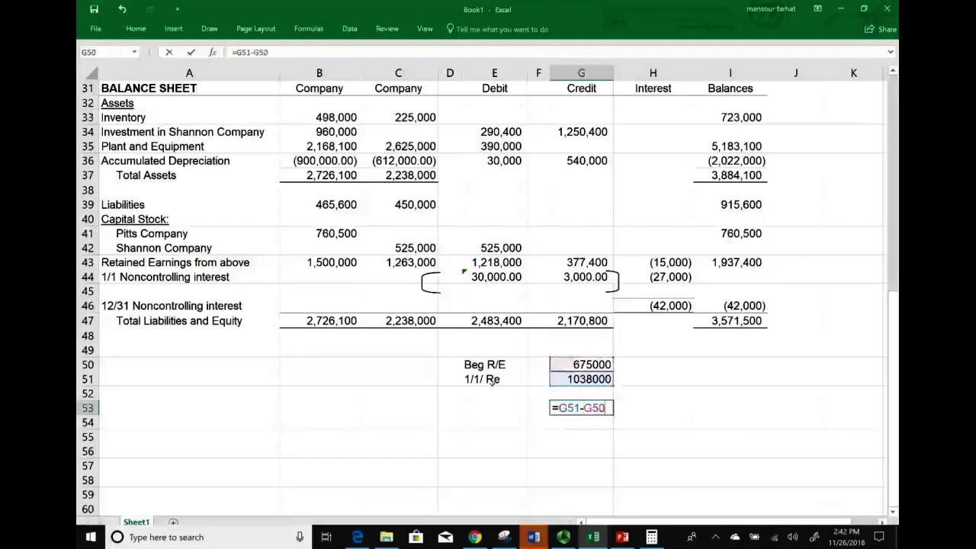
{"action": "key", "text": "Return"}
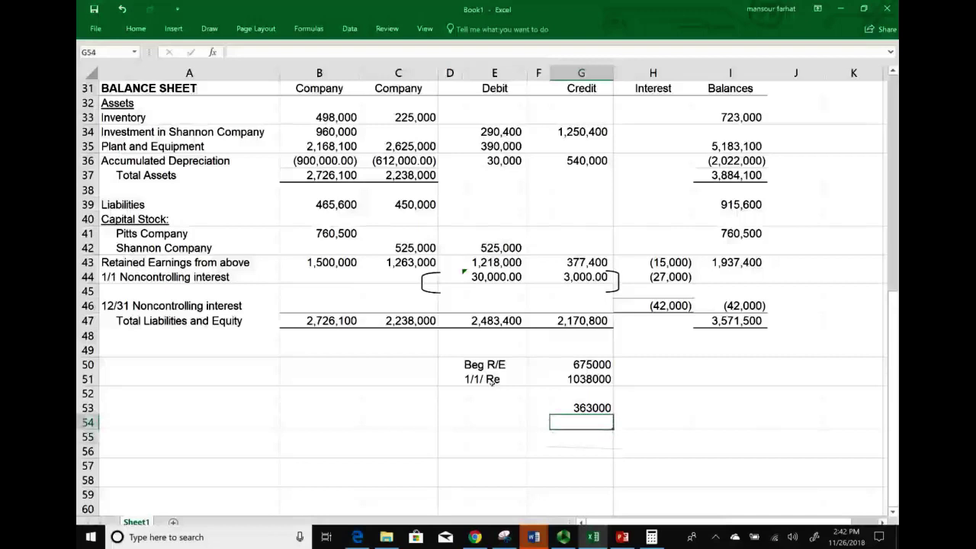
Step: Enter 20% in G54 and multiply the retained earnings change by it in G55 with =G53*G54
{"action": "type", "text": "20%"}
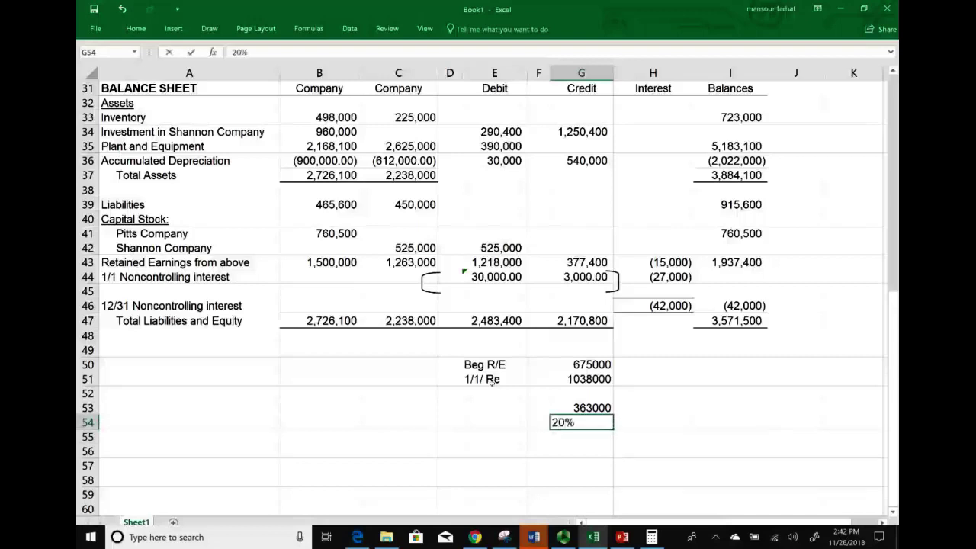
{"action": "key", "text": "Return"}
{"action": "type", "text": "="}
{"action": "key", "text": "Up"}
{"action": "key", "text": "Up"}
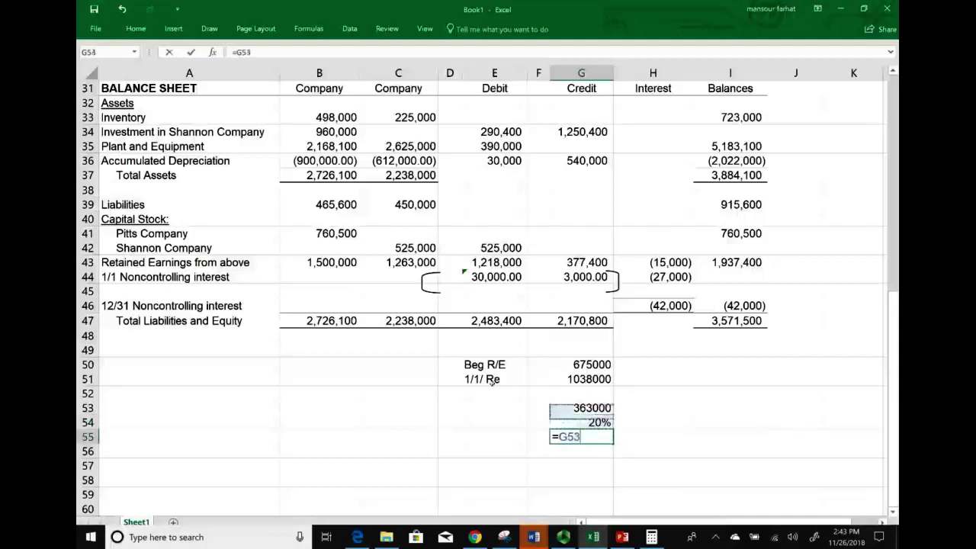
{"action": "type", "text": "*"}
{"action": "key", "text": "Up"}
{"action": "key", "text": "Return"}
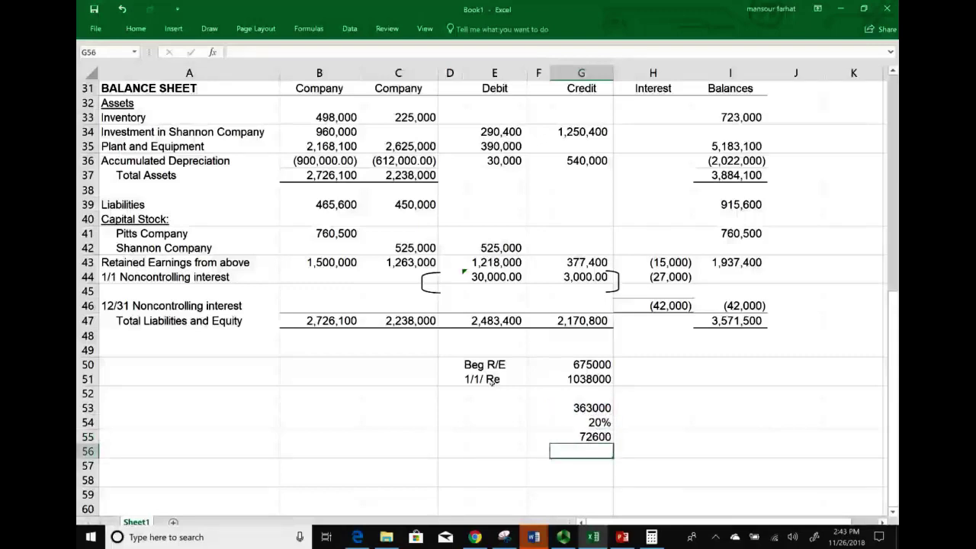
Step: Enter the formula =300000*.8 in G56, below the 20% share of the retained earnings change
{"action": "scroll", "coordinate": [493, 382], "scroll_direction": "down", "scroll_amount": 2}
{"action": "type", "text": "="}
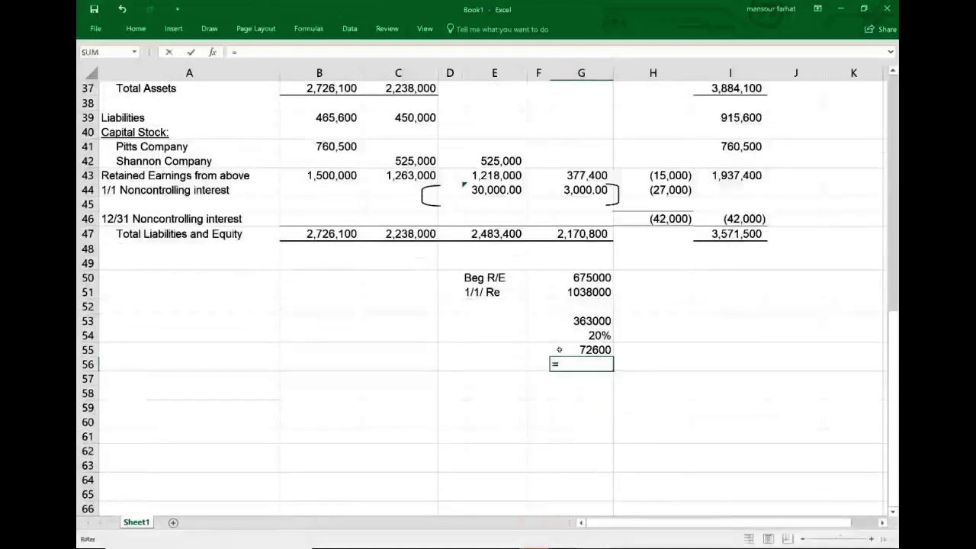
{"action": "type", "text": "300"}
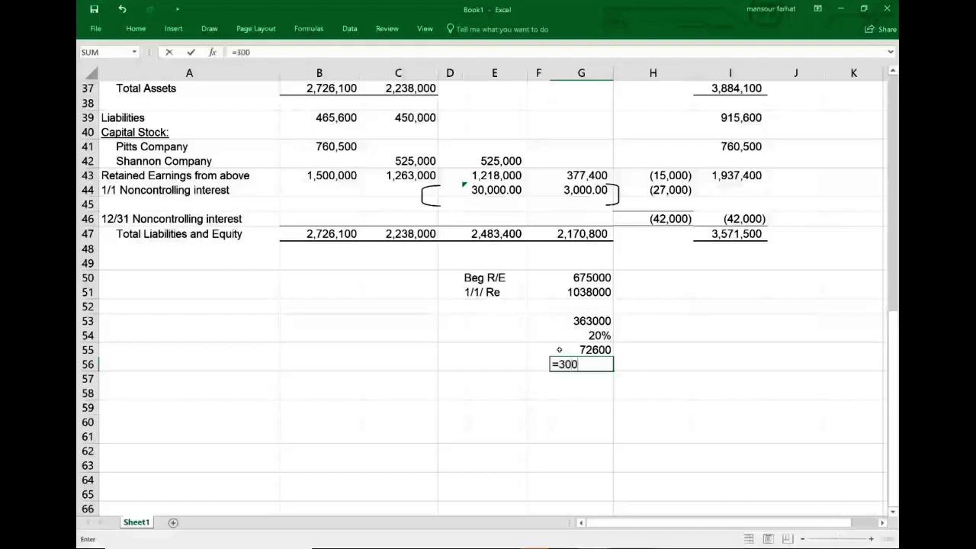
{"action": "type", "text": "000*.8"}
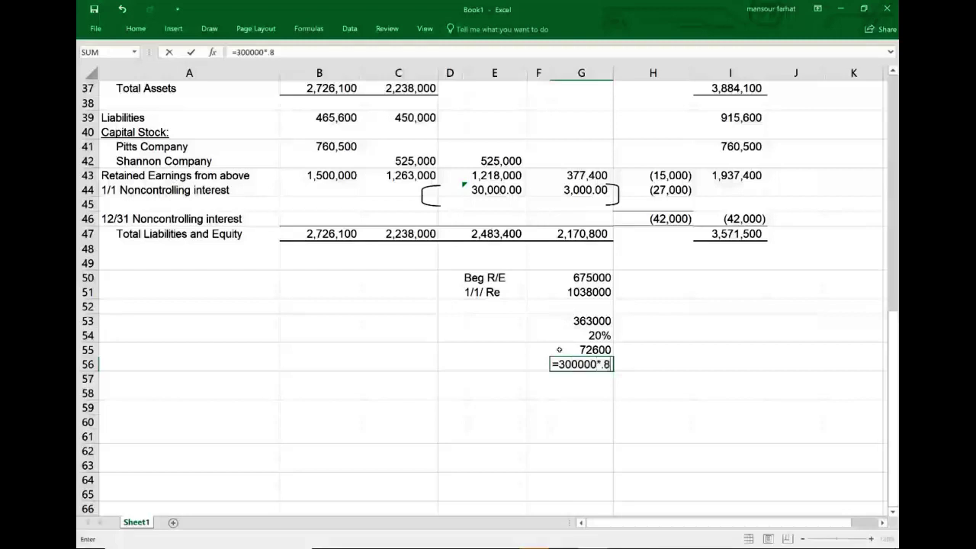
{"action": "key", "text": "Return"}
Step: Add the amounts in G56 and G55 with a formula in G57
{"action": "type", "text": "="}
{"action": "key", "text": "Up"}
{"action": "type", "text": "+"}
{"action": "left_click", "coordinate": [559, 350]}
{"action": "key", "text": "Return"}
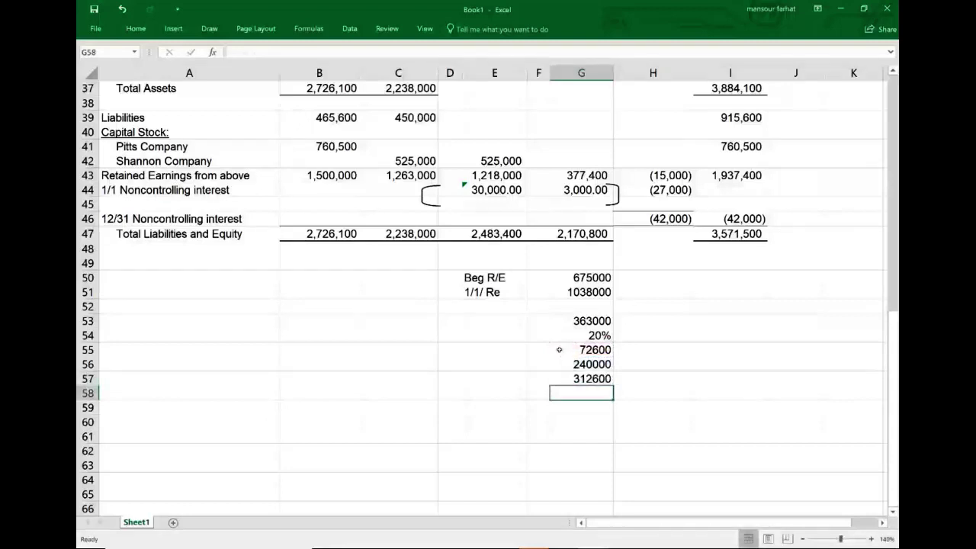
Step: Enter 312600 as an additional elimination credit in G45, under the 1/1 Noncontrolling interest credit
{"action": "left_click", "coordinate": [573, 206]}
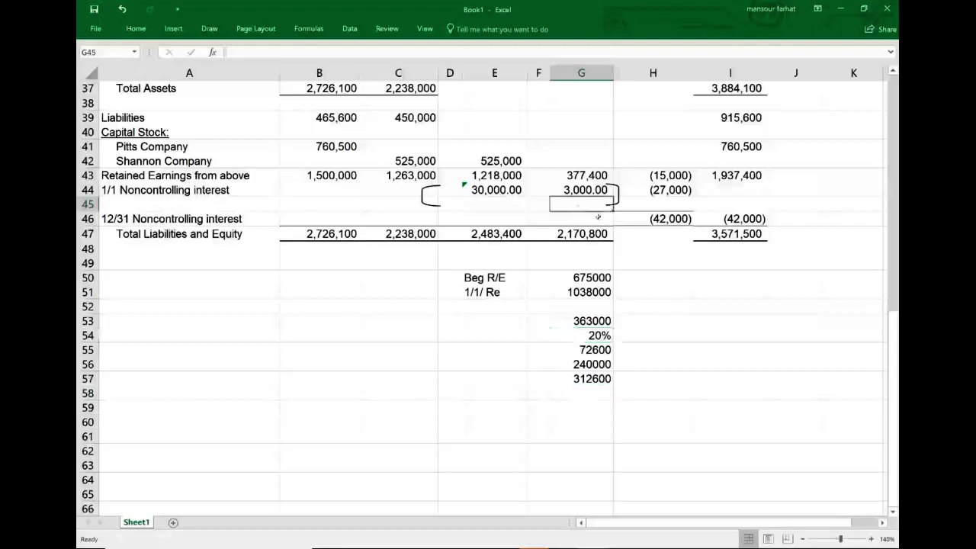
{"action": "type", "text": "312600"}
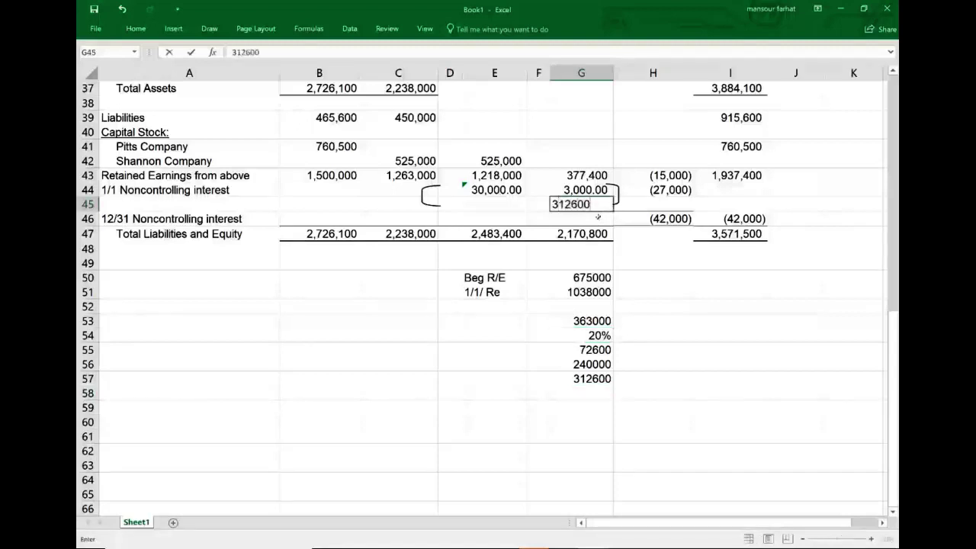
{"action": "key", "text": "Return"}
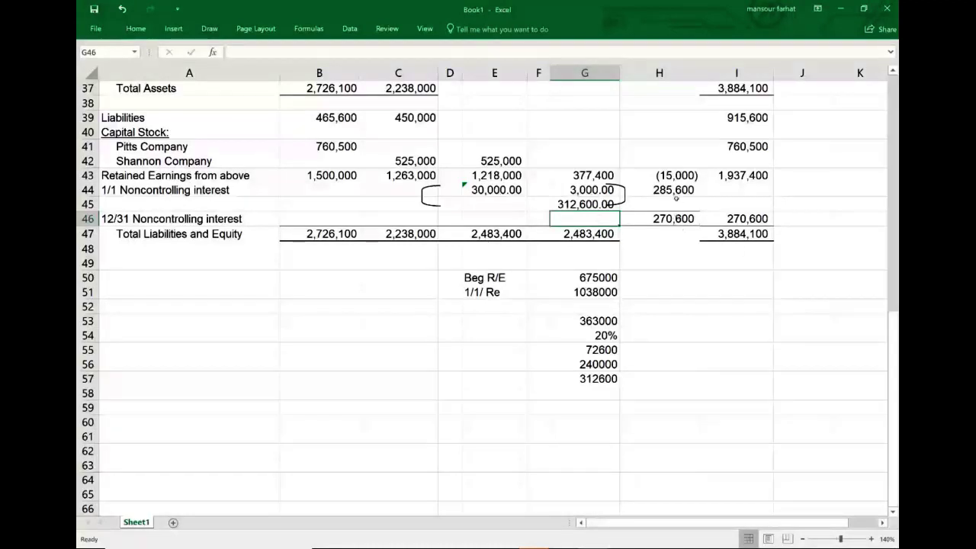
Step: Compute the noncontrolling interest income in H15 with the formula =(300000+15000)*.2
{"action": "scroll", "coordinate": [676, 198], "scroll_direction": "up", "scroll_amount": 6}
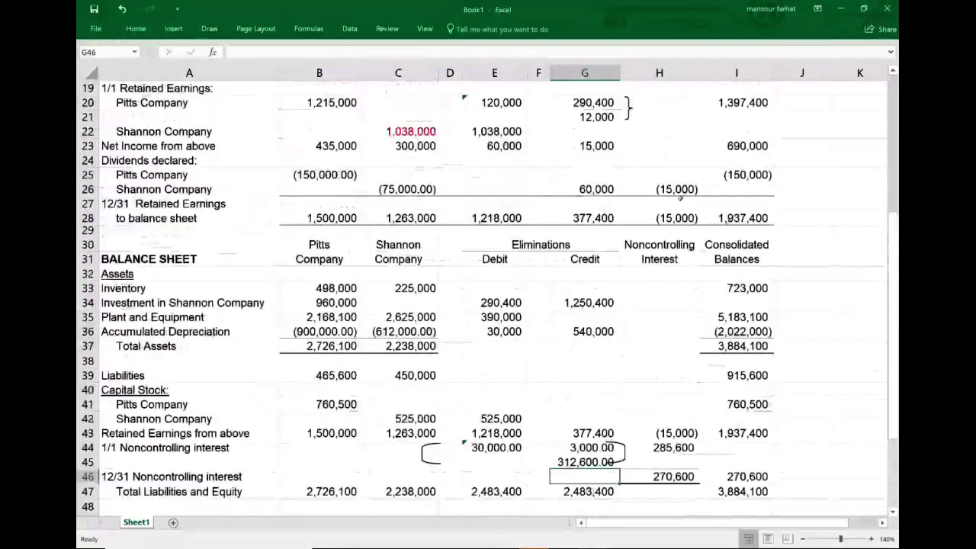
{"action": "scroll", "coordinate": [678, 197], "scroll_direction": "up", "scroll_amount": 3}
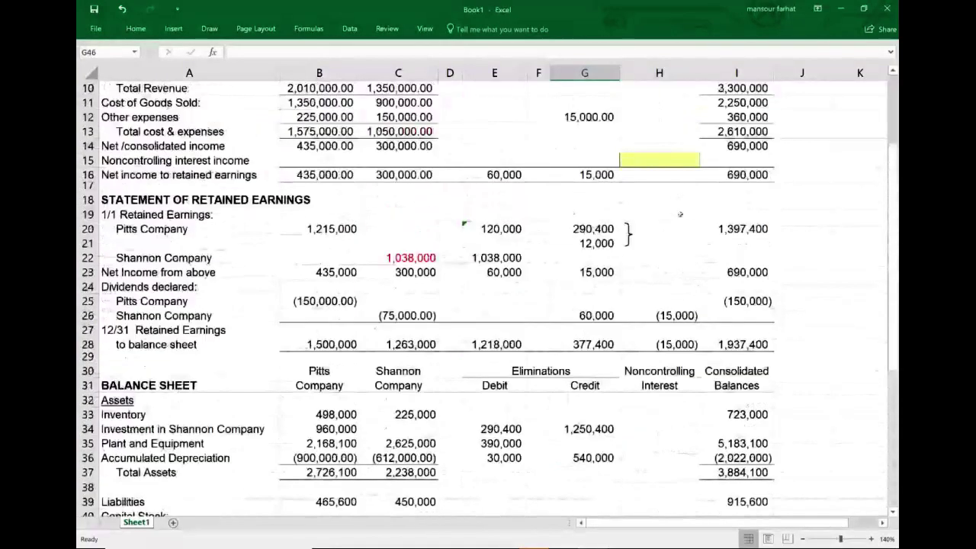
{"action": "left_click", "coordinate": [678, 162]}
{"action": "scroll", "coordinate": [697, 229], "scroll_direction": "up", "scroll_amount": 3}
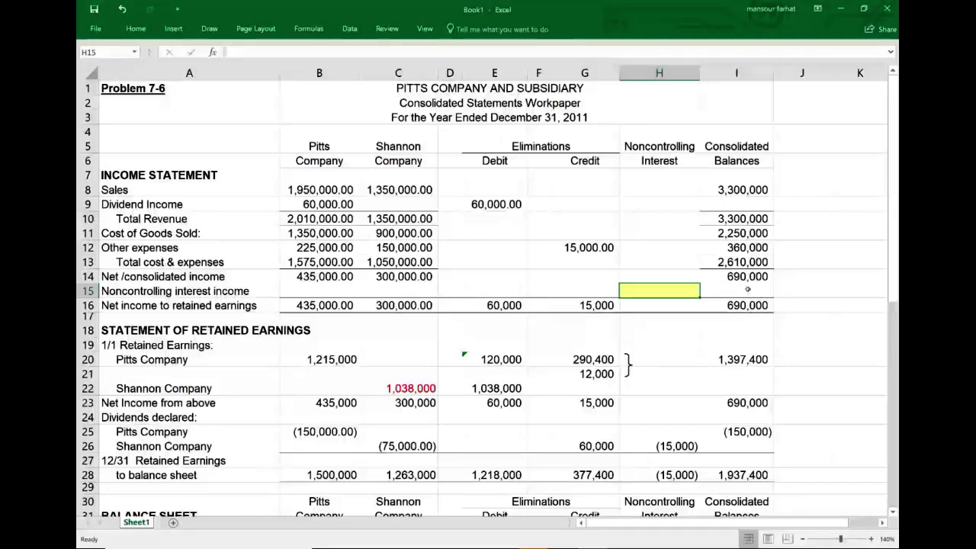
{"action": "type", "text": "="}
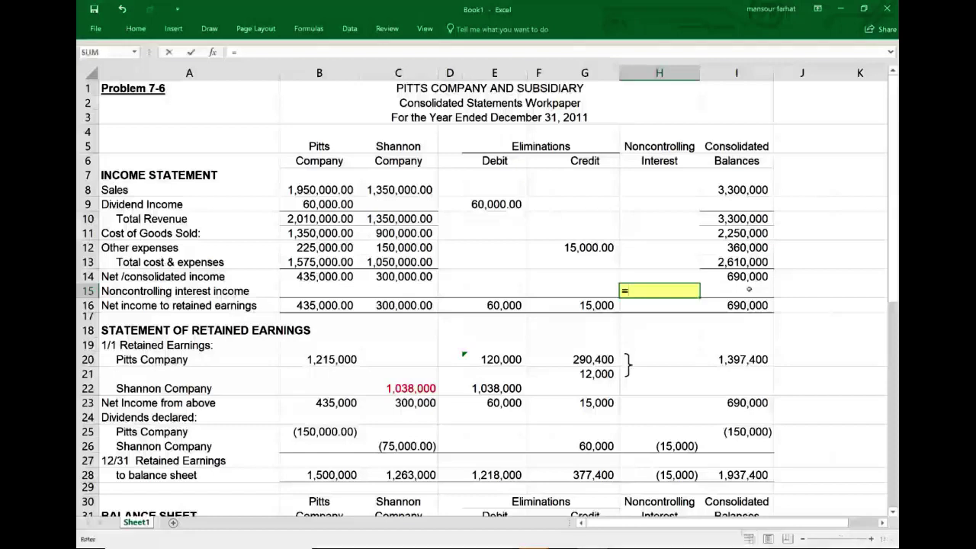
{"action": "type", "text": "300"}
{"action": "key", "text": "BackSpace"}
{"action": "key", "text": "BackSpace"}
{"action": "key", "text": "BackSpace"}
{"action": "type", "text": "(300000"}
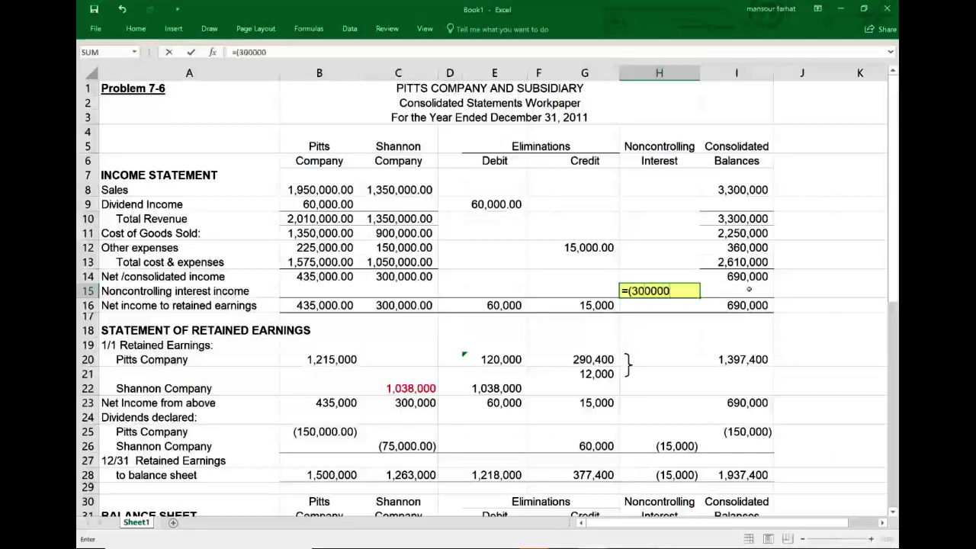
{"action": "type", "text": "+15000)"}
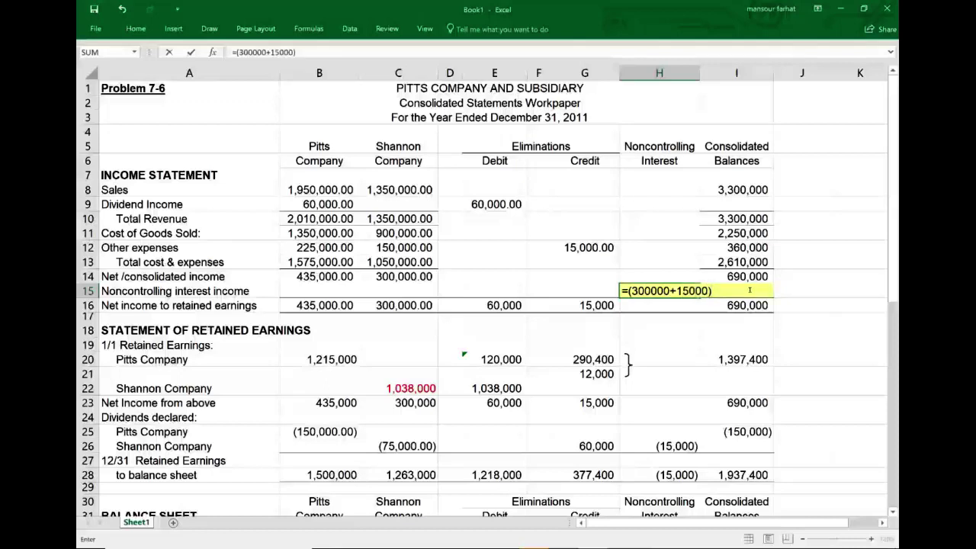
{"action": "type", "text": "*.2"}
{"action": "key", "text": "Return"}
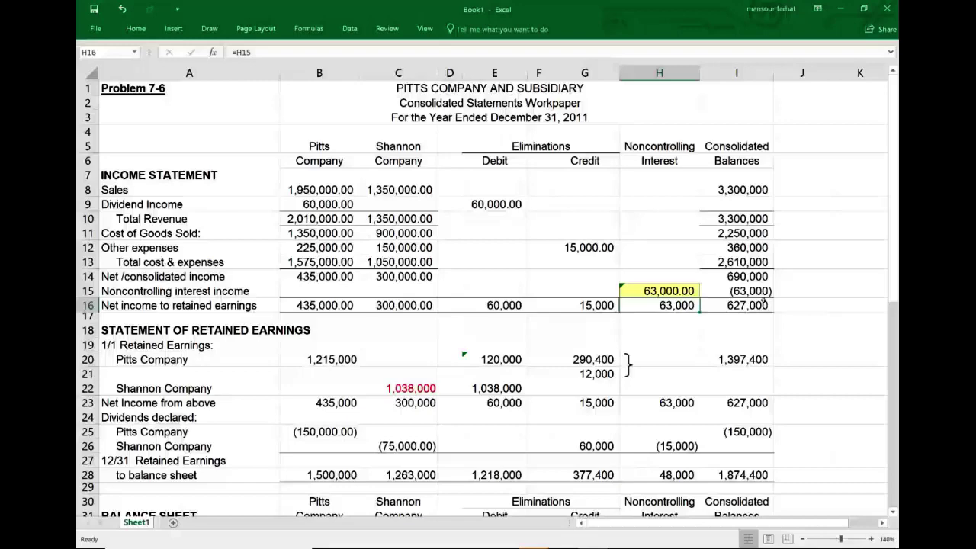
Step: Trace the noncontrolling interest income from the income statement through retained earnings in H23:H28 to the balance sheet in H43 and H46
{"action": "scroll", "coordinate": [764, 302], "scroll_direction": "down", "scroll_amount": 7}
{"action": "scroll", "coordinate": [849, 237], "scroll_direction": "up", "scroll_amount": 6}
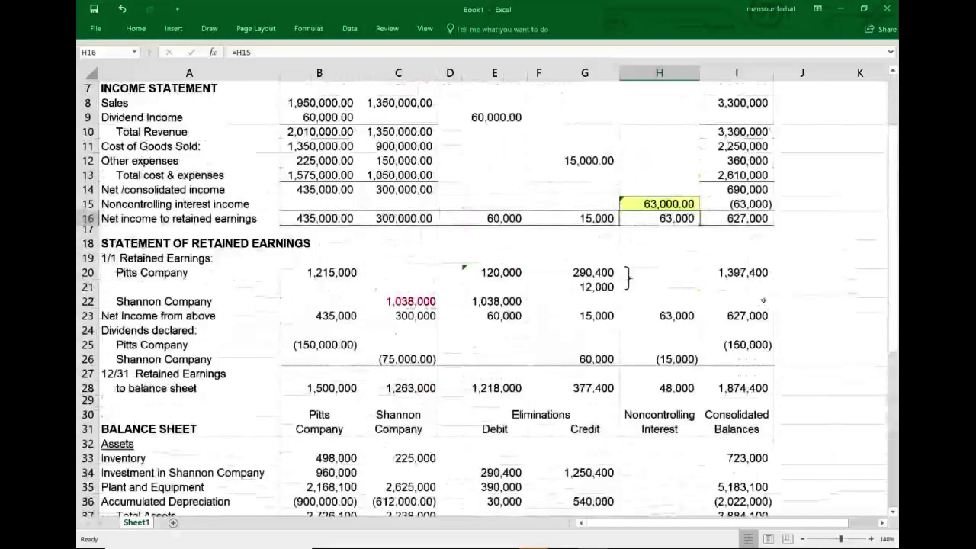
{"action": "double_click", "coordinate": [767, 265]}
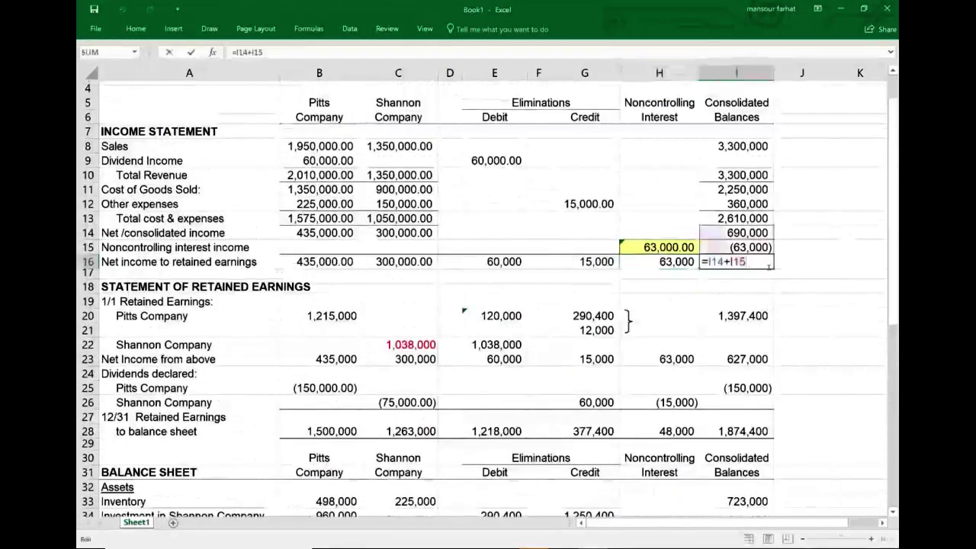
{"action": "key", "text": "Escape"}
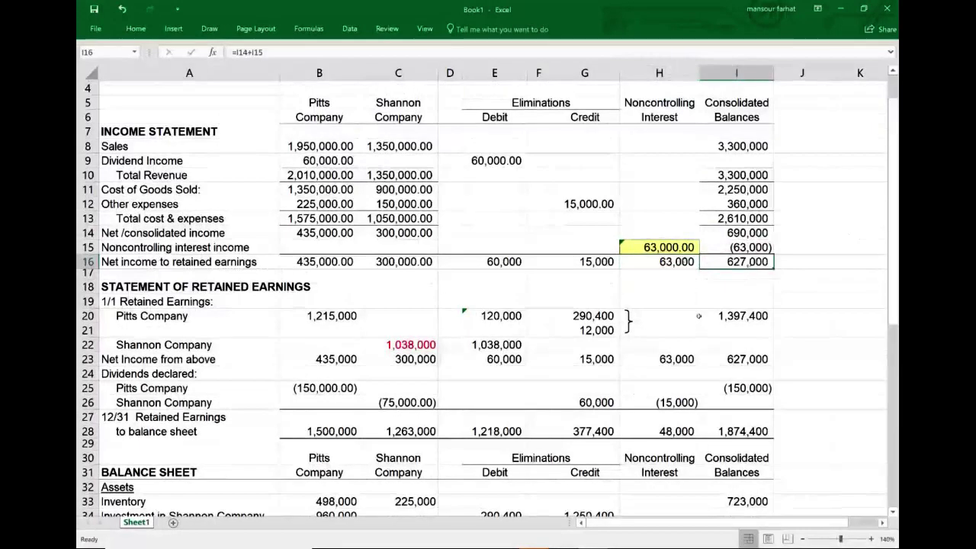
{"action": "scroll", "coordinate": [698, 316], "scroll_direction": "down", "scroll_amount": 5}
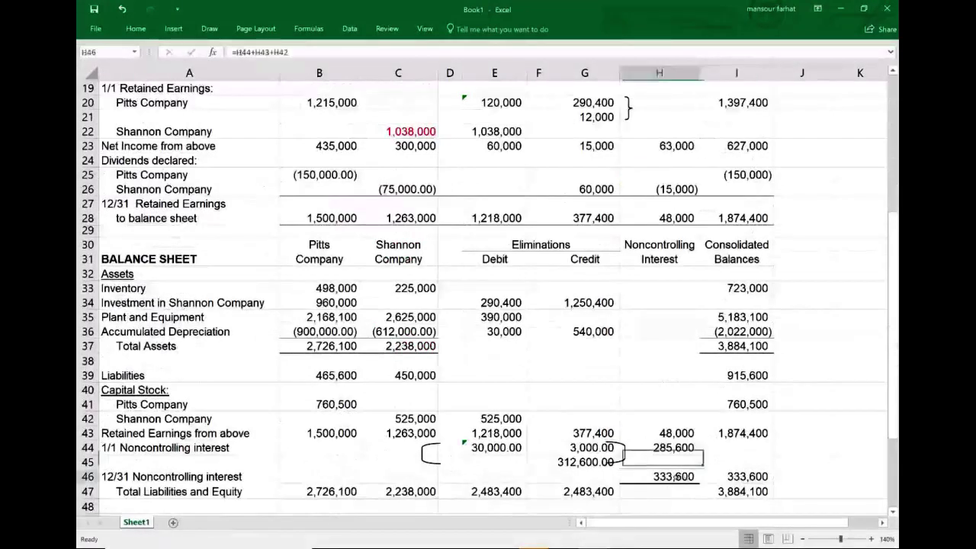
{"action": "double_click", "coordinate": [681, 475]}
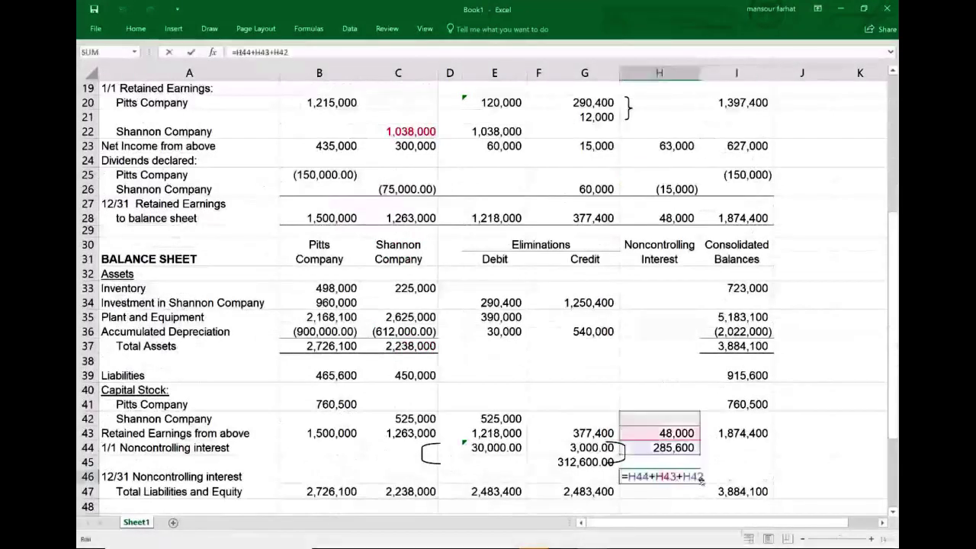
{"action": "key", "text": "Escape"}
{"action": "left_click", "coordinate": [685, 432]}
{"action": "scroll", "coordinate": [707, 449], "scroll_direction": "up", "scroll_amount": 2}
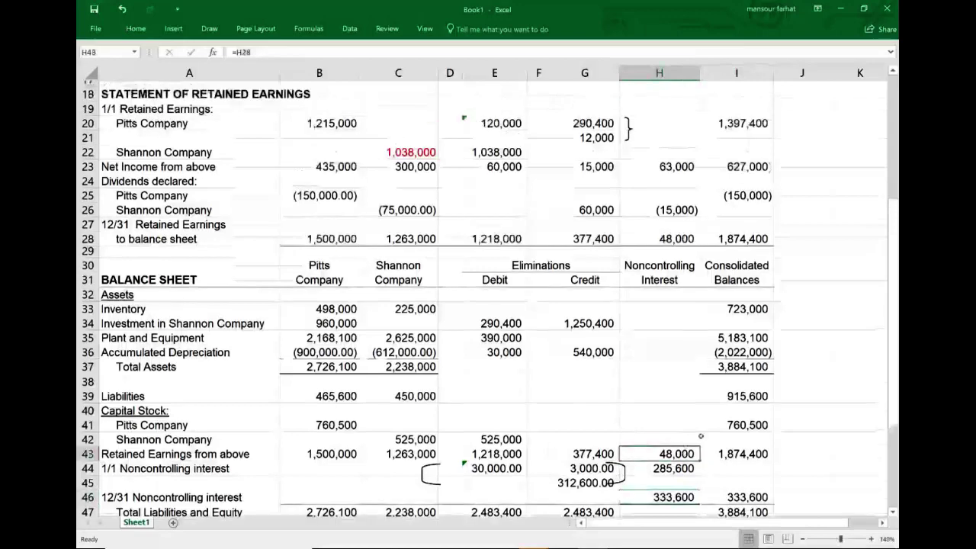
{"action": "left_click", "coordinate": [686, 228]}
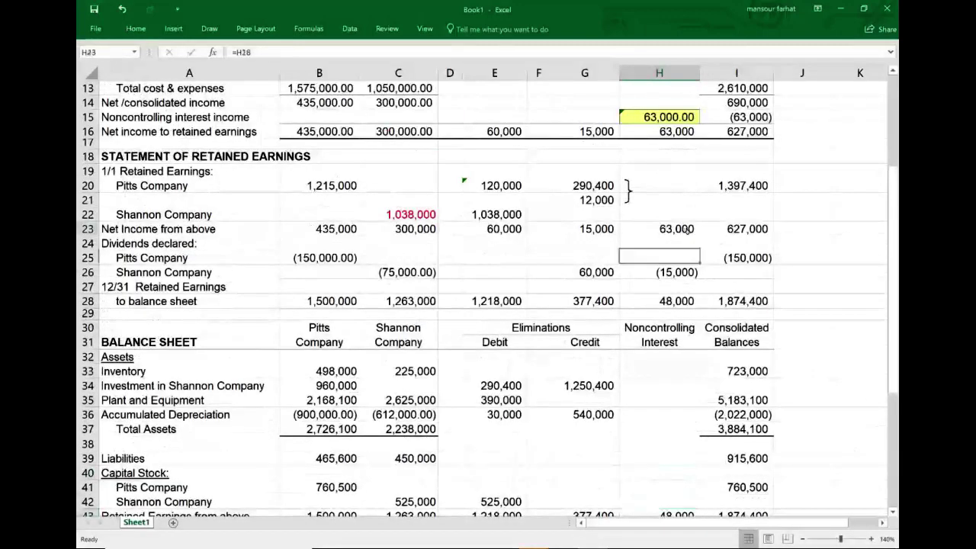
{"action": "left_click", "coordinate": [689, 276]}
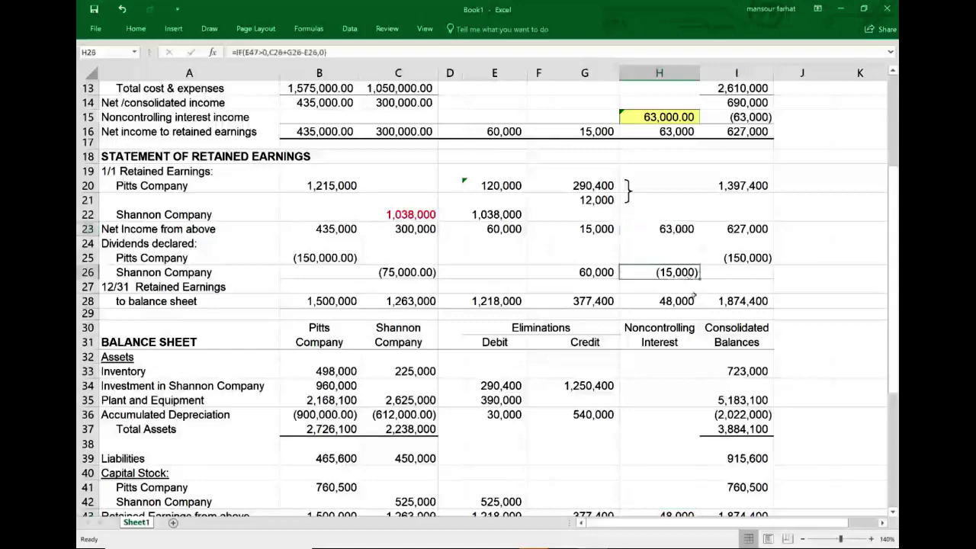
{"action": "left_click", "coordinate": [691, 300]}
{"action": "scroll", "coordinate": [692, 301], "scroll_direction": "down", "scroll_amount": 3}
{"action": "left_click", "coordinate": [693, 389]}
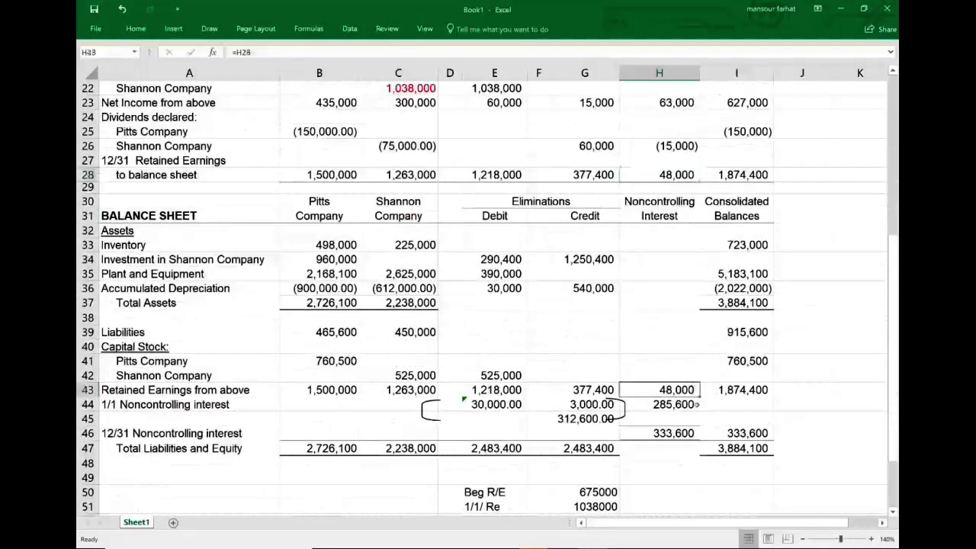
Step: Examine the formulas for the 1/1 and 12/31 noncontrolling interest in H44 and H46 and the elimination credits that feed them
{"action": "left_click", "coordinate": [685, 404]}
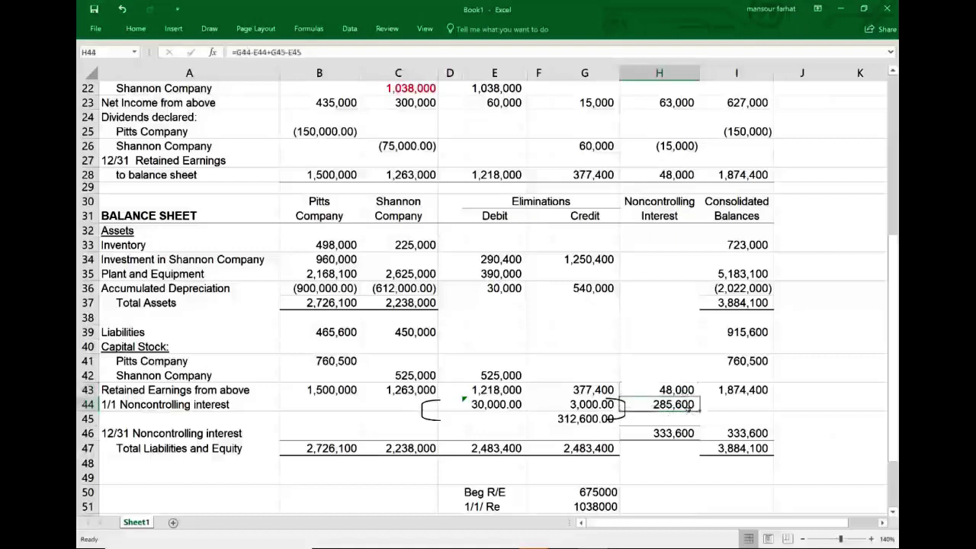
{"action": "double_click", "coordinate": [676, 405]}
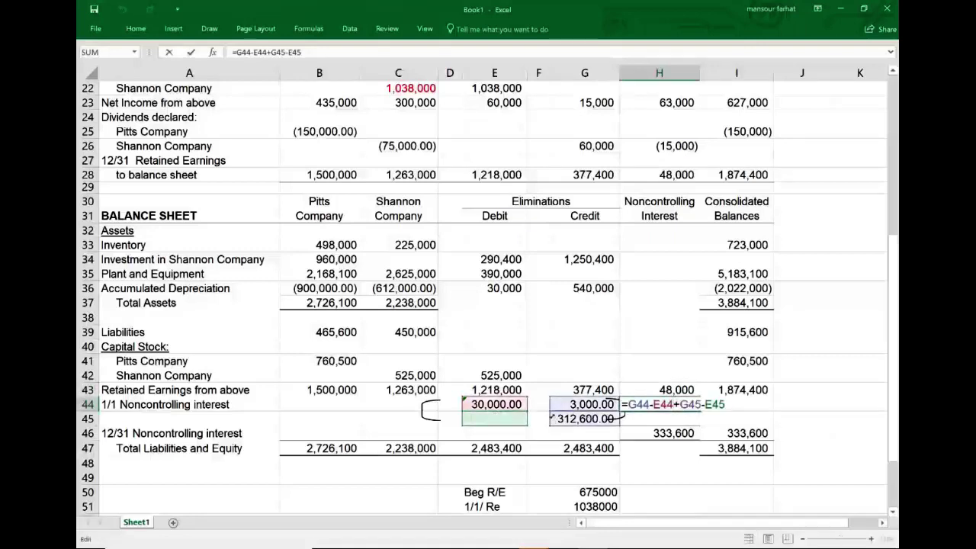
{"action": "key", "text": "ctrl+Return"}
{"action": "left_click", "coordinate": [571, 410]}
{"action": "left_click", "coordinate": [584, 424]}
{"action": "left_click", "coordinate": [660, 407]}
{"action": "double_click", "coordinate": [670, 434]}
{"action": "key", "text": "Escape"}
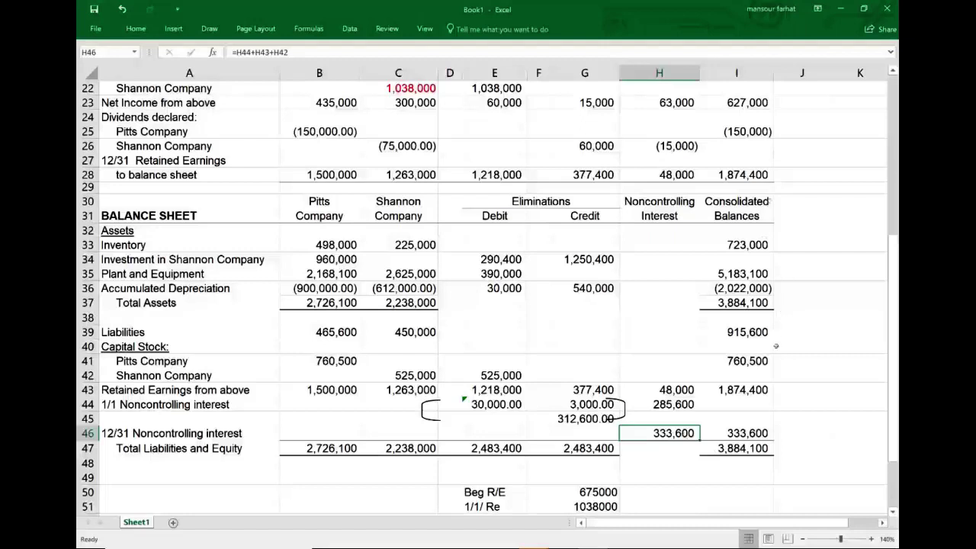
Step: Compare the consolidated Total Assets and Total Liabilities and Equity formulas in I37 and I47, and review the statements above them
{"action": "double_click", "coordinate": [756, 304]}
{"action": "key", "text": "Escape"}
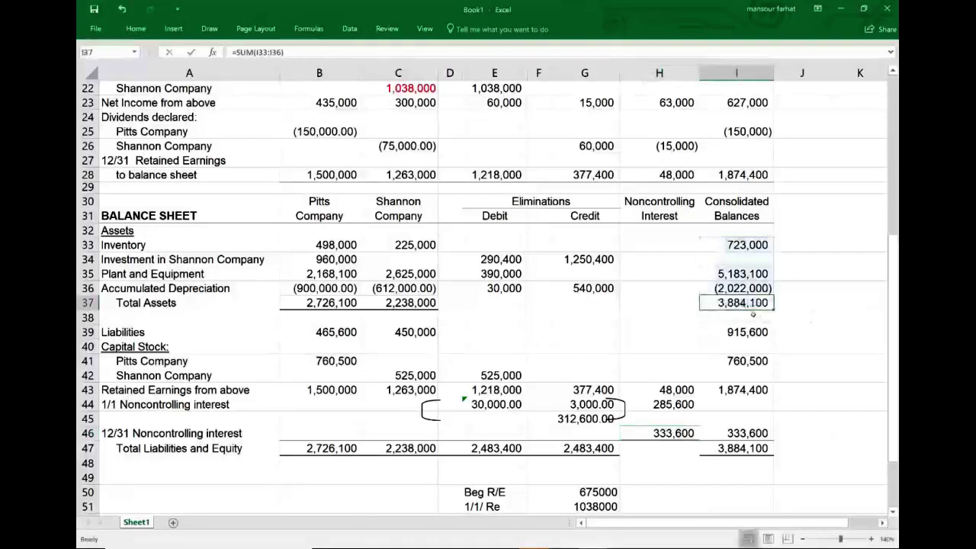
{"action": "double_click", "coordinate": [751, 449]}
{"action": "key", "text": "Escape"}
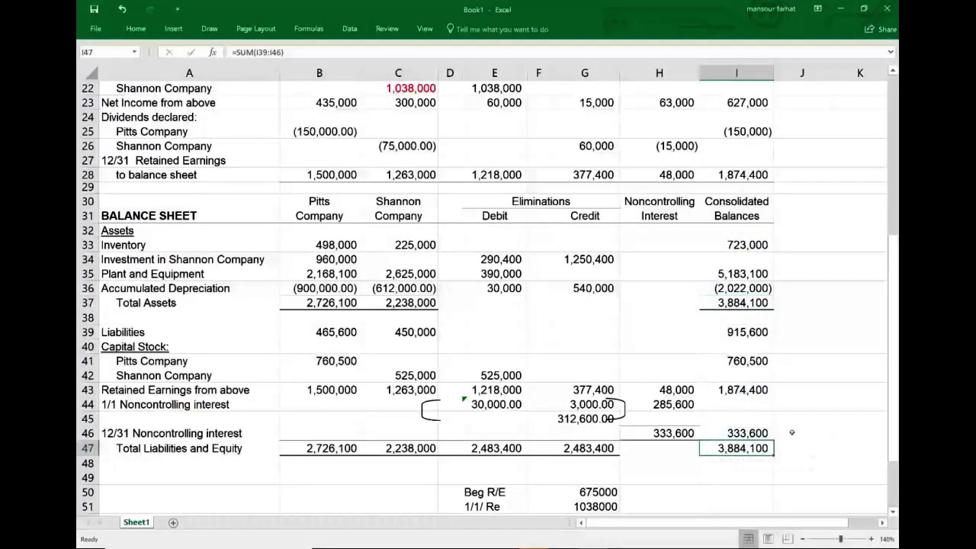
{"action": "scroll", "coordinate": [735, 387], "scroll_direction": "up", "scroll_amount": 5}
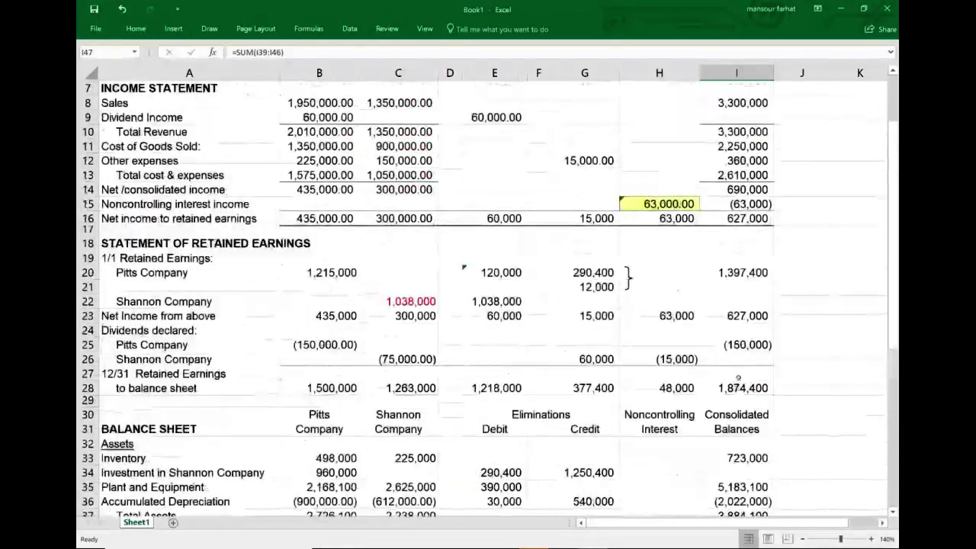
{"action": "scroll", "coordinate": [510, 445], "scroll_direction": "down", "scroll_amount": 2}
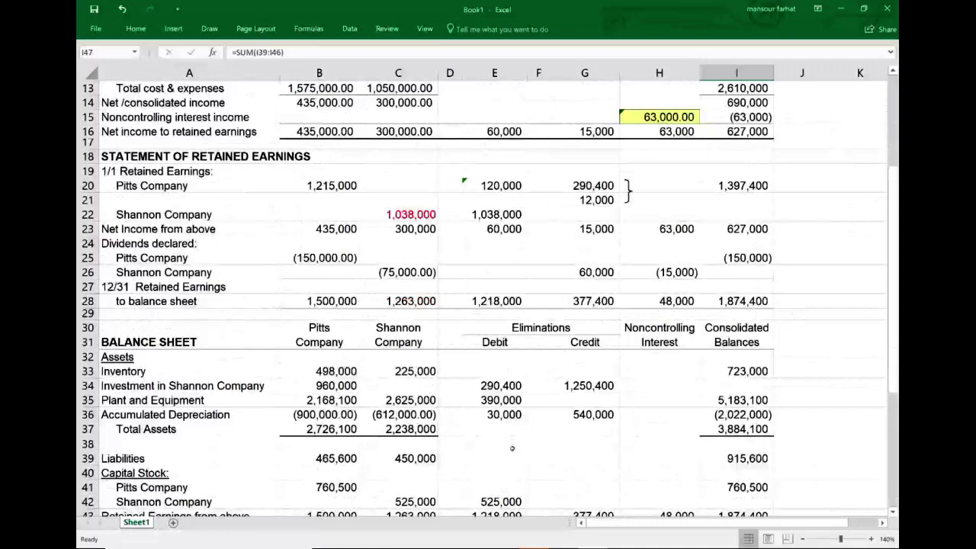
{"action": "scroll", "coordinate": [519, 434], "scroll_direction": "down", "scroll_amount": 7}
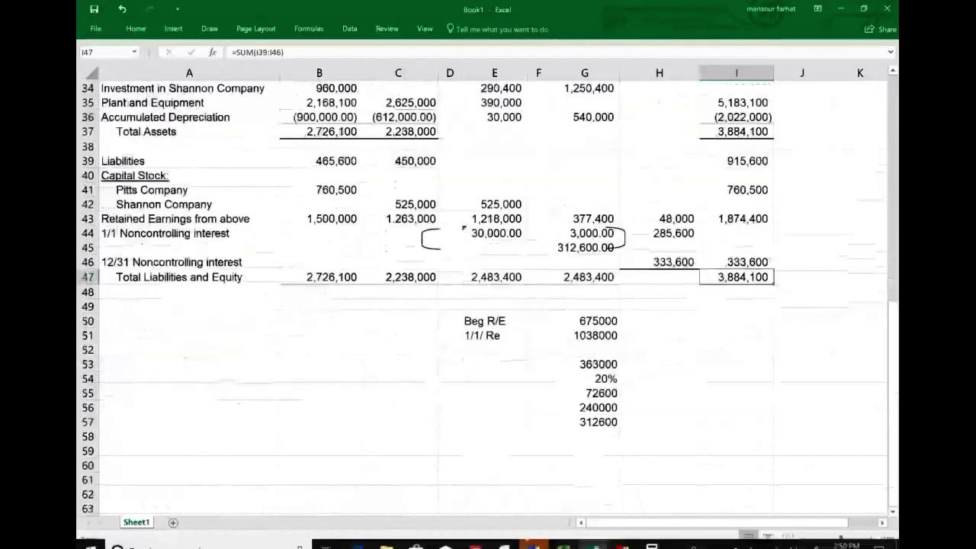
{"action": "scroll", "coordinate": [501, 469], "scroll_direction": "up", "scroll_amount": 3}
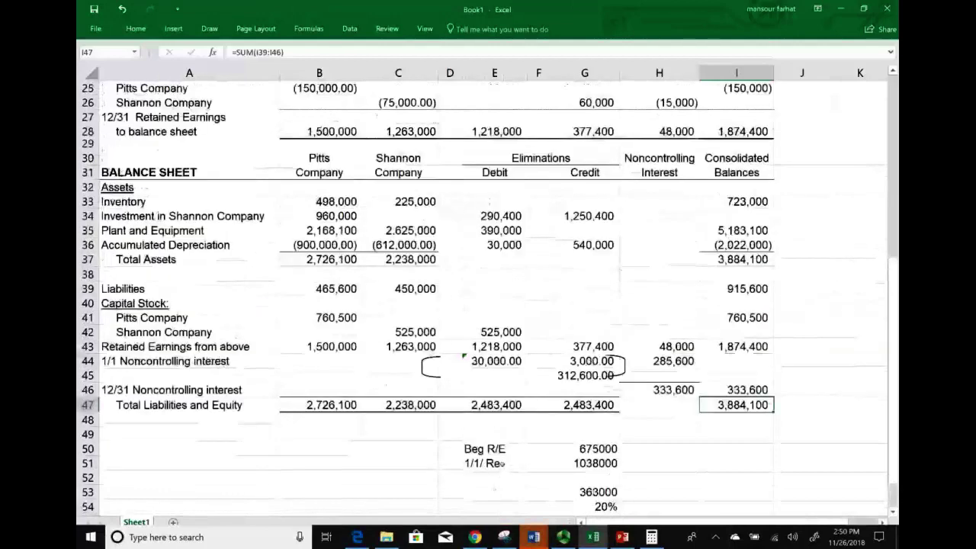
{"action": "scroll", "coordinate": [502, 463], "scroll_direction": "up", "scroll_amount": 2}
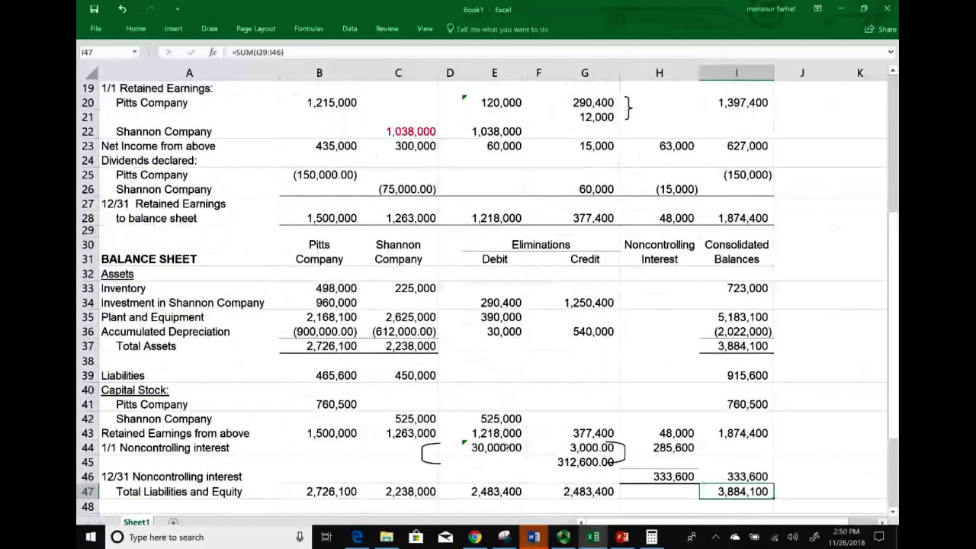
{"action": "scroll", "coordinate": [796, 404], "scroll_direction": "down", "scroll_amount": 1}
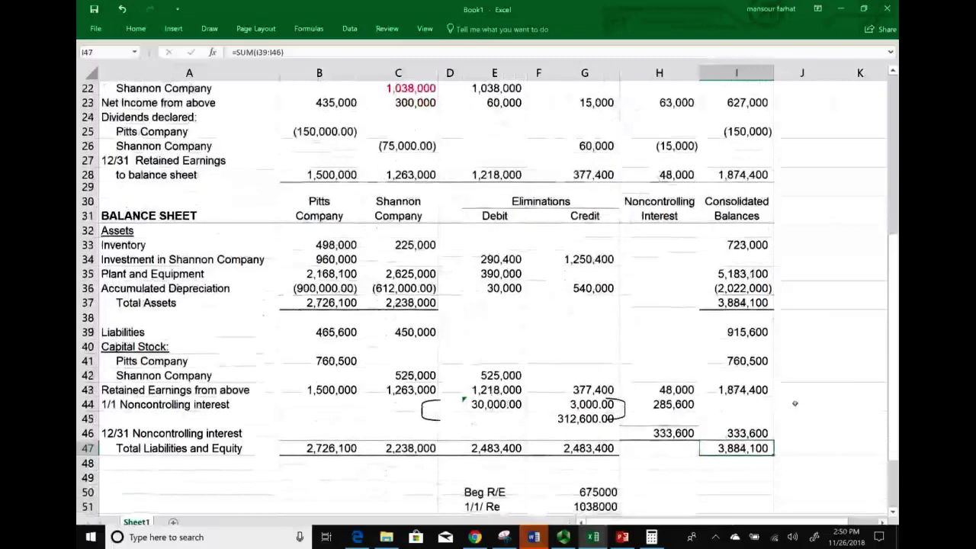
Step: Link the consolidated Retained Earnings from above in I43 to the retained earnings statement with =I28
{"action": "left_click", "coordinate": [769, 391]}
{"action": "type", "text": "=I28"}
{"action": "key", "text": "ctrl+Return"}
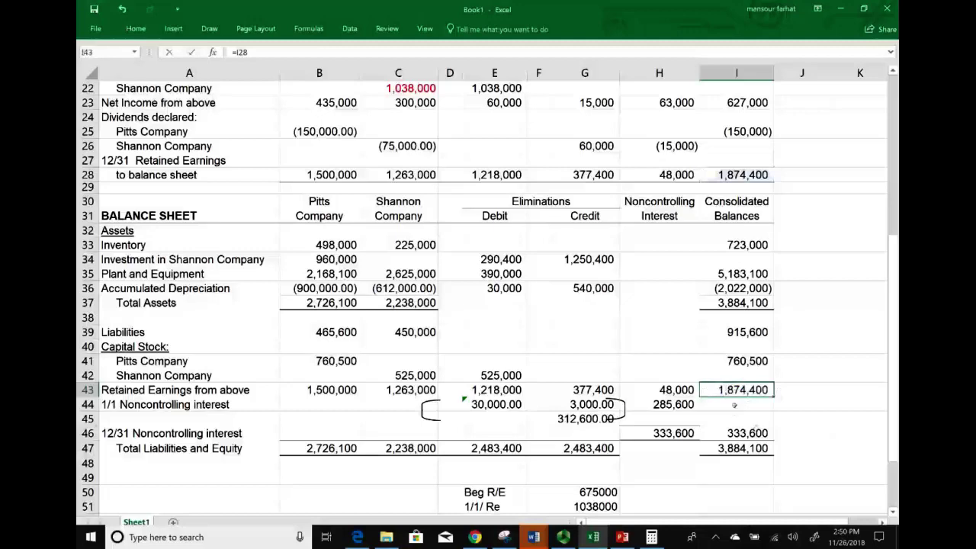
Step: Draw a blank T-account in pen ink below the consolidated balances, around columns H to K
{"action": "scroll", "coordinate": [746, 397], "scroll_direction": "down", "scroll_amount": 1}
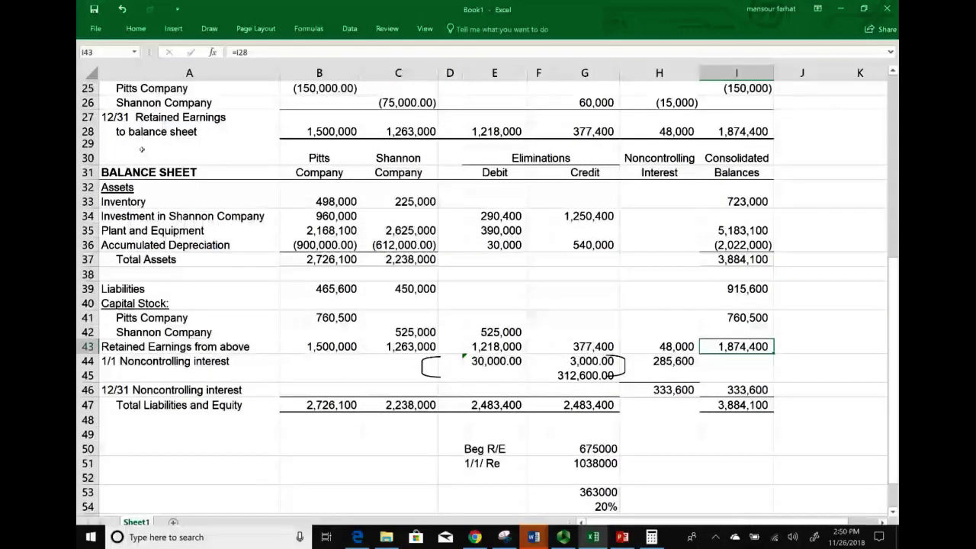
{"action": "left_click", "coordinate": [210, 29]}
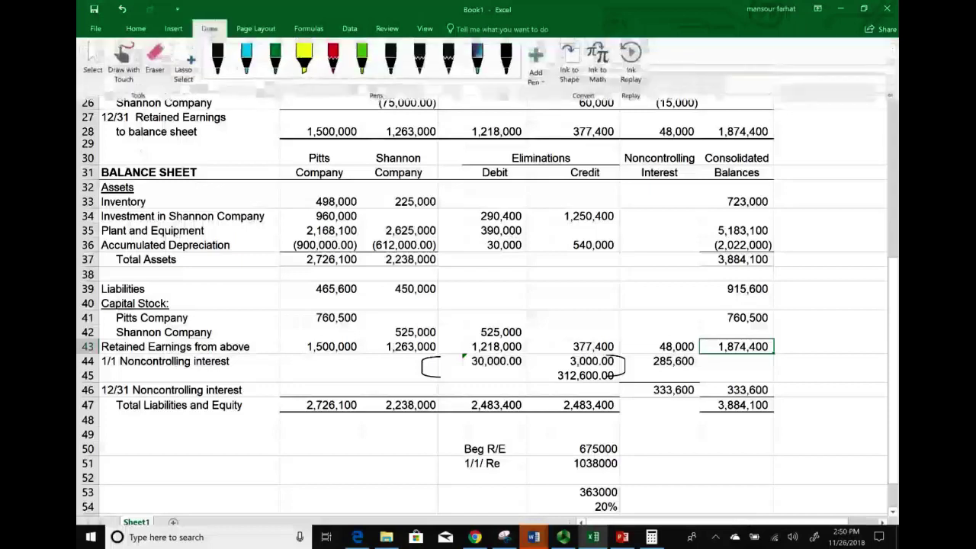
{"action": "left_click_drag", "start_coordinate": [675, 432], "coordinate": [875, 437]}
{"action": "left_click_drag", "start_coordinate": [774, 439], "coordinate": [777, 514]}
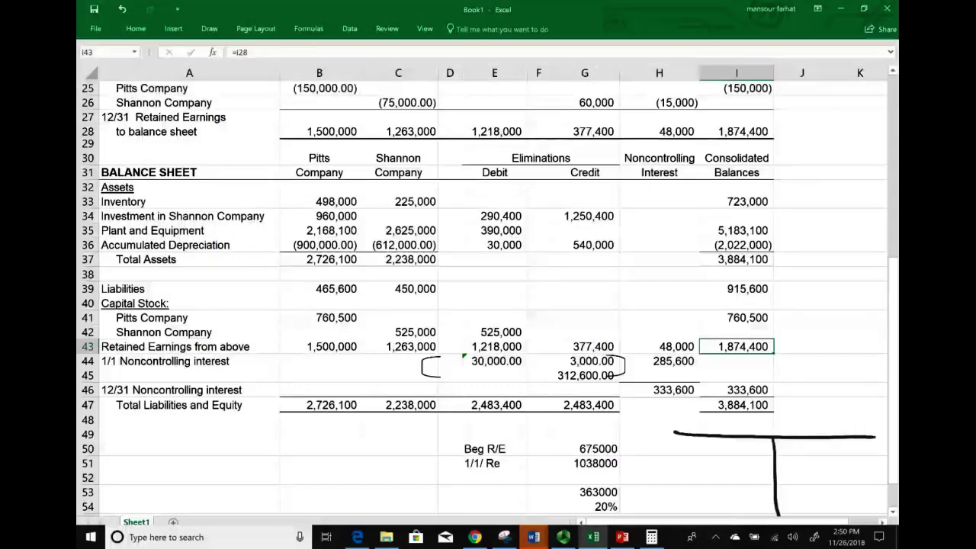
Step: Circle the Pitts retained earnings in B43 and handwrite 1,500,000 on the credit side of the T-account
{"action": "mouse_move", "coordinate": [326, 333]}
{"action": "left_mouse_down"}
{"action": "mouse_move", "coordinate": [311, 336]}
{"action": "mouse_move", "coordinate": [343, 333]}
{"action": "left_mouse_up"}
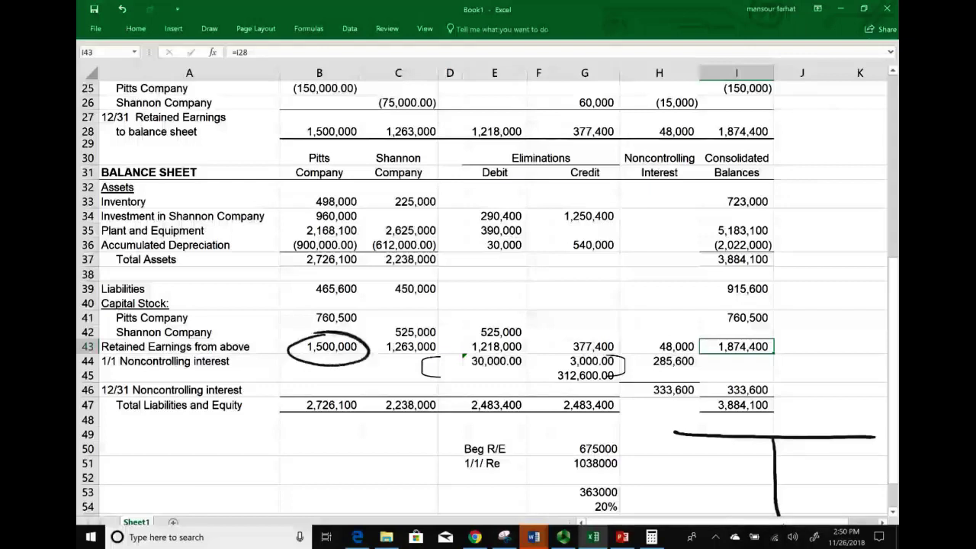
{"action": "left_click_drag", "start_coordinate": [791, 446], "coordinate": [794, 461]}
{"action": "left_click_drag", "start_coordinate": [798, 453], "coordinate": [824, 456]}
{"action": "left_click_drag", "start_coordinate": [838, 447], "coordinate": [836, 455]}
{"action": "scroll", "coordinate": [488, 297], "scroll_direction": "down", "scroll_amount": 3}
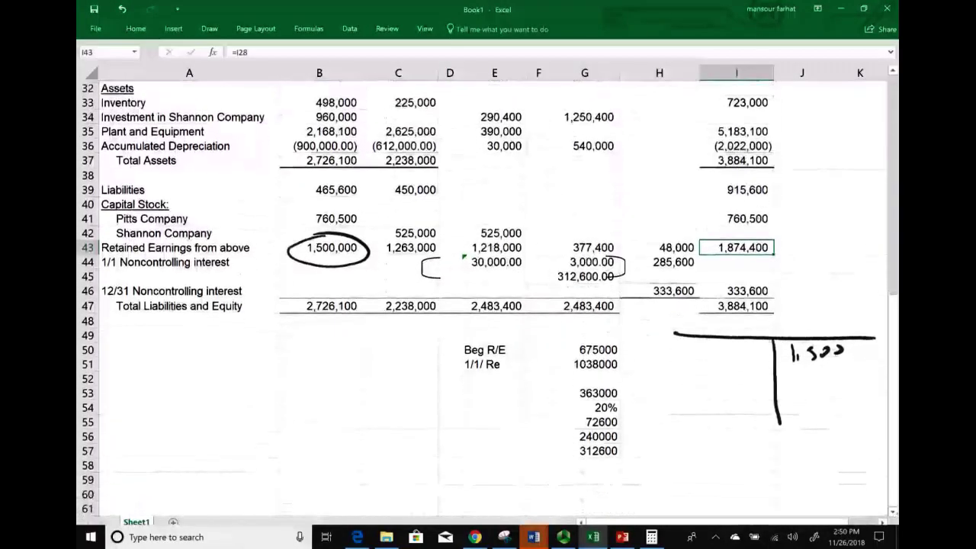
{"action": "left_click_drag", "start_coordinate": [851, 348], "coordinate": [874, 349]}
Step: Handwrite the heading "R/E - P" above the T-account
{"action": "left_click_drag", "start_coordinate": [724, 314], "coordinate": [723, 334]}
{"action": "left_click_drag", "start_coordinate": [723, 311], "coordinate": [738, 332]}
{"action": "mouse_move", "coordinate": [755, 310]}
{"action": "left_mouse_down"}
{"action": "mouse_move", "coordinate": [742, 332]}
{"action": "mouse_move", "coordinate": [772, 333]}
{"action": "left_mouse_up"}
{"action": "left_click_drag", "start_coordinate": [758, 322], "coordinate": [785, 332]}
{"action": "mouse_move", "coordinate": [806, 319]}
{"action": "left_mouse_down"}
{"action": "mouse_move", "coordinate": [806, 334]}
{"action": "mouse_move", "coordinate": [809, 323]}
{"action": "left_mouse_up"}
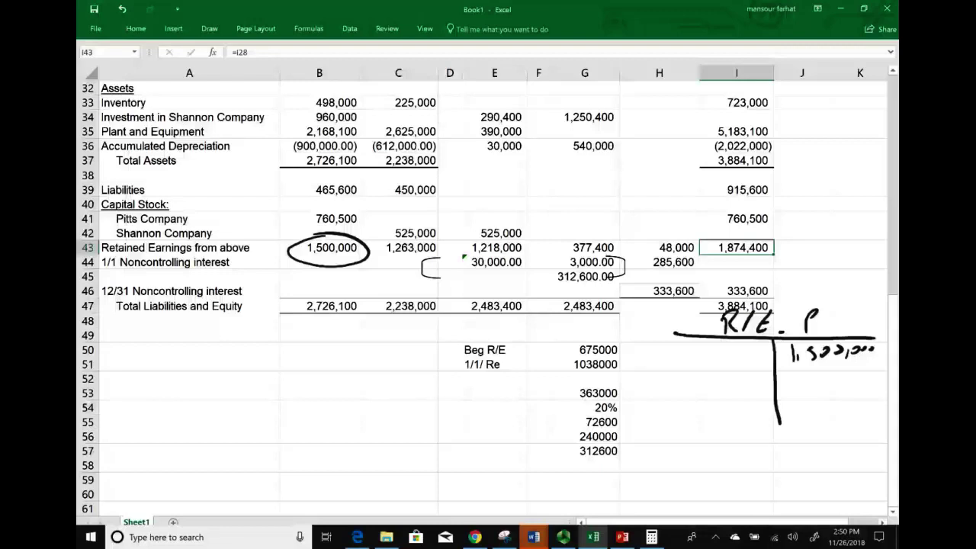
Step: Box the Shannon retained earnings in C43 and handwrite "1,263,000 R/E P" in the empty area below the balance sheet
{"action": "mouse_move", "coordinate": [377, 244]}
{"action": "left_mouse_down"}
{"action": "mouse_move", "coordinate": [434, 241]}
{"action": "mouse_move", "coordinate": [379, 241]}
{"action": "left_mouse_up"}
{"action": "mouse_move", "coordinate": [247, 369]}
{"action": "left_mouse_down"}
{"action": "mouse_move", "coordinate": [245, 393]}
{"action": "mouse_move", "coordinate": [259, 396]}
{"action": "left_mouse_up"}
{"action": "left_click_drag", "start_coordinate": [270, 366], "coordinate": [294, 388]}
{"action": "left_click_drag", "start_coordinate": [305, 366], "coordinate": [311, 389]}
{"action": "left_click_drag", "start_coordinate": [285, 361], "coordinate": [325, 386]}
{"action": "left_click_drag", "start_coordinate": [338, 373], "coordinate": [412, 372]}
{"action": "mouse_move", "coordinate": [430, 344]}
{"action": "left_mouse_down"}
{"action": "mouse_move", "coordinate": [417, 371]}
{"action": "mouse_move", "coordinate": [433, 369]}
{"action": "left_mouse_up"}
{"action": "mouse_move", "coordinate": [435, 354]}
{"action": "left_mouse_down"}
{"action": "mouse_move", "coordinate": [450, 351]}
{"action": "mouse_move", "coordinate": [445, 398]}
{"action": "left_mouse_up"}
{"action": "left_click_drag", "start_coordinate": [448, 366], "coordinate": [462, 372]}
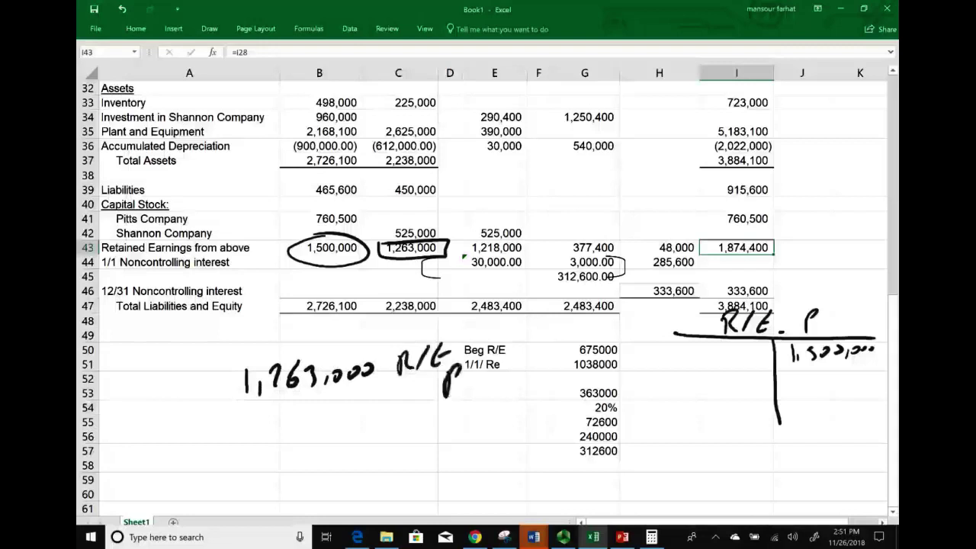
Step: Handwrite "- 675,000" beneath the 1,263,000 figure and draw a subtraction line under it
{"action": "left_click_drag", "start_coordinate": [204, 428], "coordinate": [223, 427]}
{"action": "left_click_drag", "start_coordinate": [276, 404], "coordinate": [275, 421]}
{"action": "mouse_move", "coordinate": [288, 405]}
{"action": "left_mouse_down"}
{"action": "mouse_move", "coordinate": [298, 421]}
{"action": "mouse_move", "coordinate": [303, 410]}
{"action": "mouse_move", "coordinate": [325, 423]}
{"action": "left_mouse_up"}
{"action": "mouse_move", "coordinate": [341, 399]}
{"action": "left_mouse_down"}
{"action": "mouse_move", "coordinate": [340, 412]}
{"action": "mouse_move", "coordinate": [378, 395]}
{"action": "left_mouse_up"}
{"action": "left_click_drag", "start_coordinate": [236, 453], "coordinate": [426, 410]}
Step: Switch to Calculator and compute 1,263,000 minus 675,000
{"action": "left_click", "coordinate": [651, 537]}
{"action": "left_click_drag", "start_coordinate": [436, 188], "coordinate": [600, 123]}
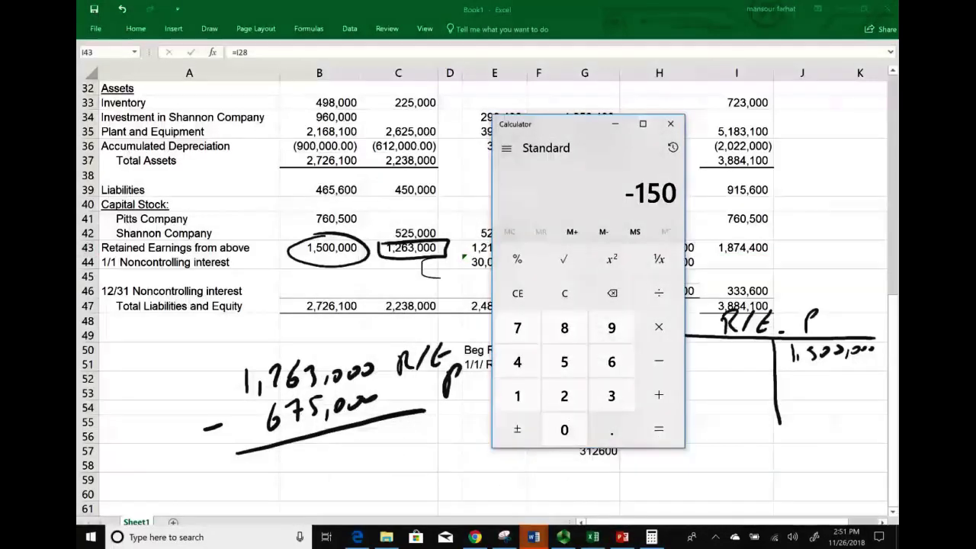
{"action": "type", "text": "1,263"}
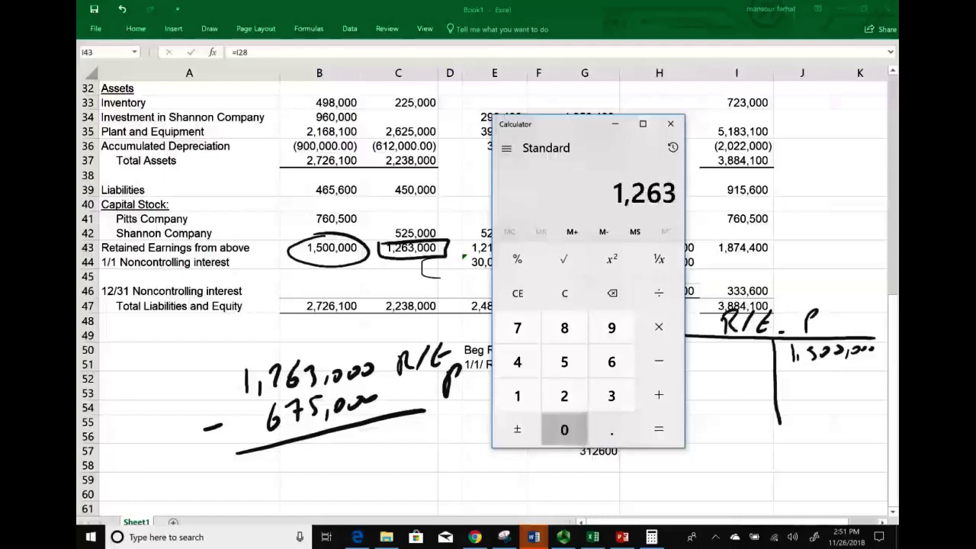
{"action": "type", "text": ",000"}
{"action": "key", "text": "minus"}
{"action": "type", "text": "6"}
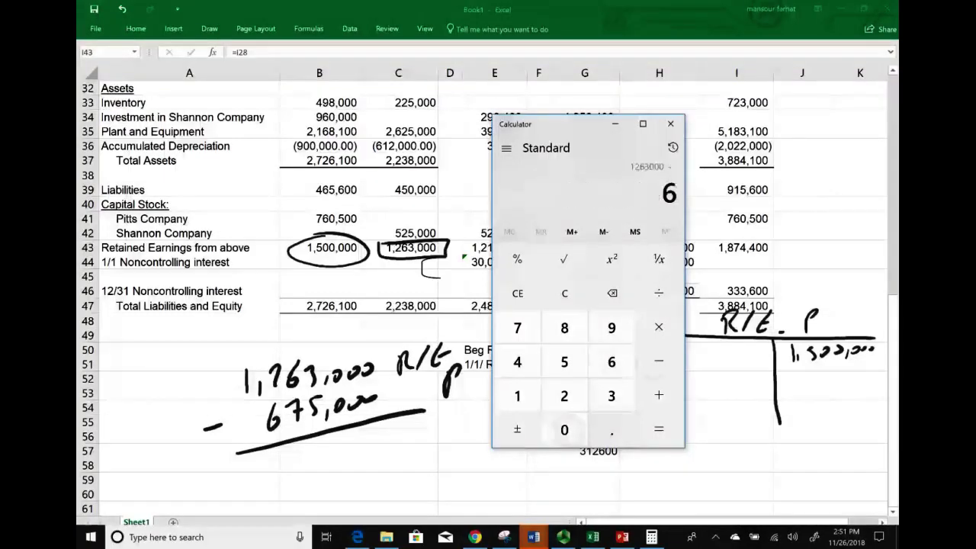
{"action": "type", "text": "7500000"}
{"action": "key", "text": "Return"}
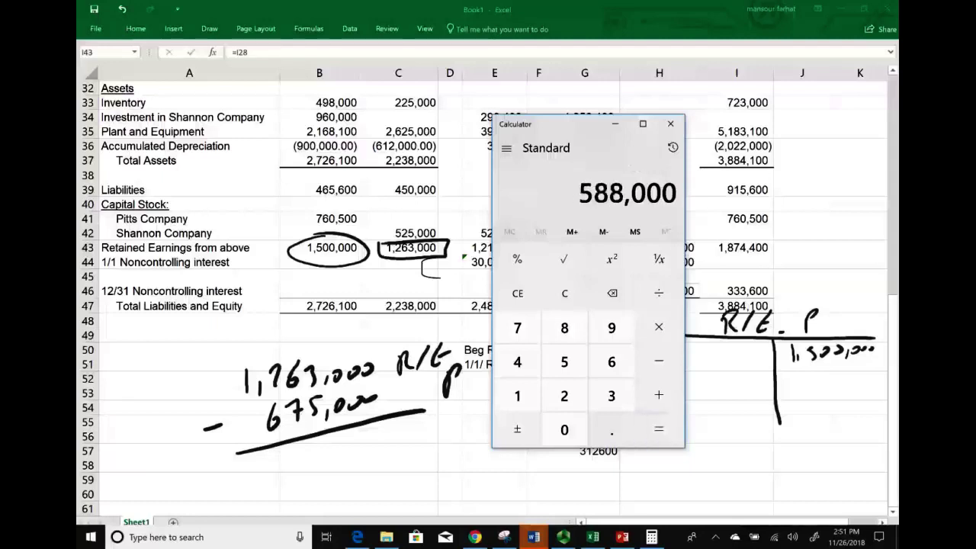
Step: Return to the Excel worksheet and handwrite 588,000 under the subtraction line
{"action": "key", "text": "alt+Tab"}
{"action": "mouse_move", "coordinate": [288, 450]}
{"action": "left_mouse_down"}
{"action": "mouse_move", "coordinate": [284, 469]}
{"action": "mouse_move", "coordinate": [311, 451]}
{"action": "mouse_move", "coordinate": [329, 448]}
{"action": "mouse_move", "coordinate": [336, 462]}
{"action": "mouse_move", "coordinate": [362, 447]}
{"action": "left_mouse_up"}
{"action": "left_click_drag", "start_coordinate": [381, 430], "coordinate": [379, 441]}
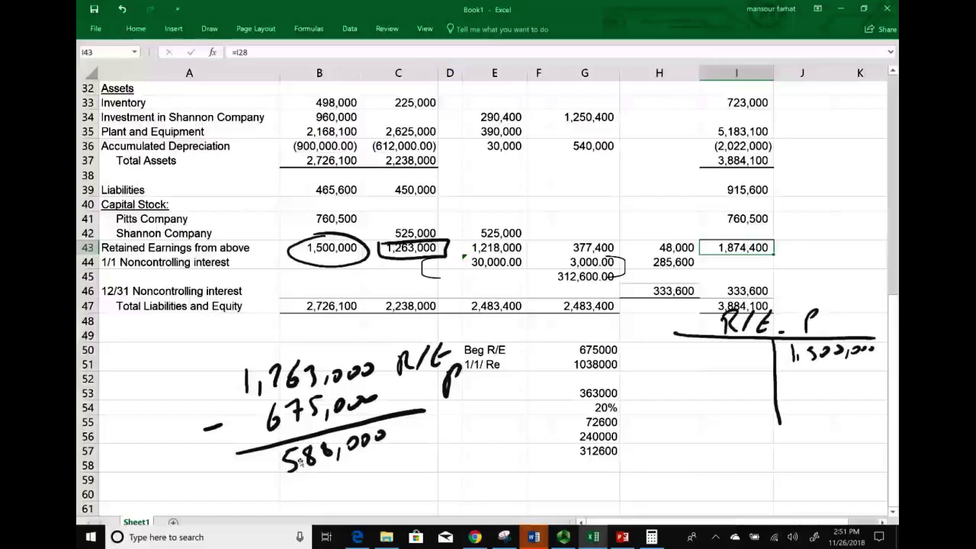
Step: Switch to the PowerPoint deck and look through the P7-6 slides from slide 25 onward for the intercompany sale figures
{"action": "scroll", "coordinate": [302, 462], "scroll_direction": "down", "scroll_amount": 1}
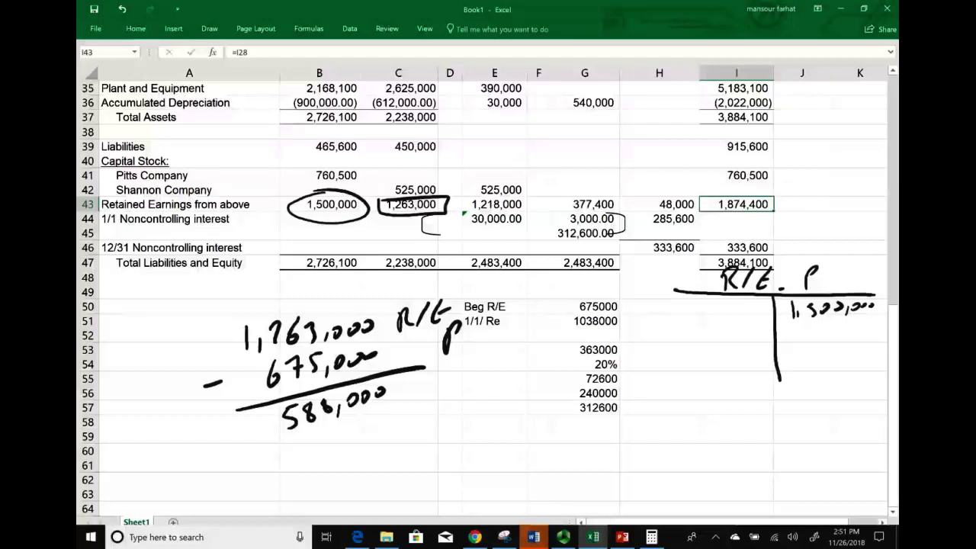
{"action": "left_click", "coordinate": [623, 537]}
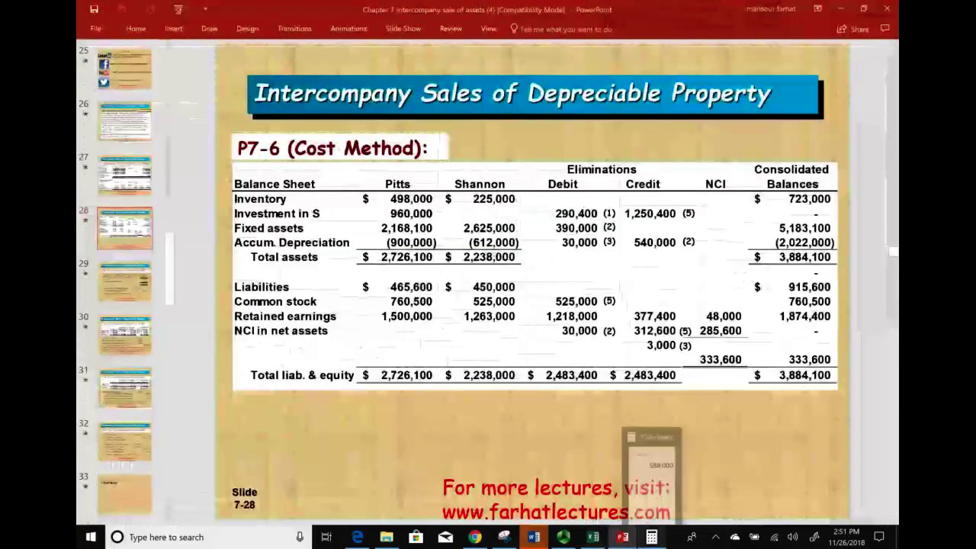
{"action": "key", "text": "Page_Up"}
{"action": "left_click", "coordinate": [124, 69]}
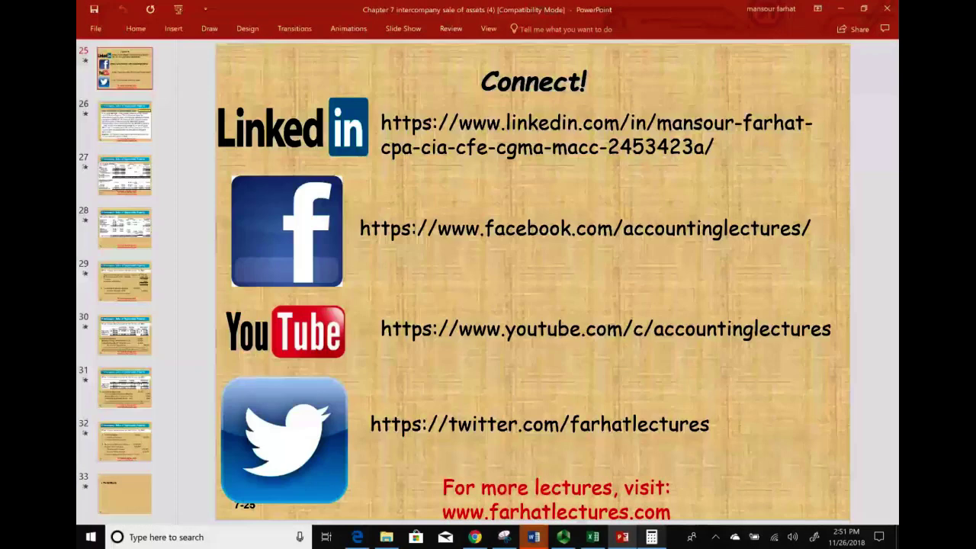
{"action": "key", "text": "Page_Down"}
{"action": "key", "text": "Page_Down"}
{"action": "key", "text": "Page_Down"}
{"action": "key", "text": "Page_Down"}
{"action": "key", "text": "Page_Down"}
{"action": "key", "text": "Page_Up"}
{"action": "key", "text": "Page_Down"}
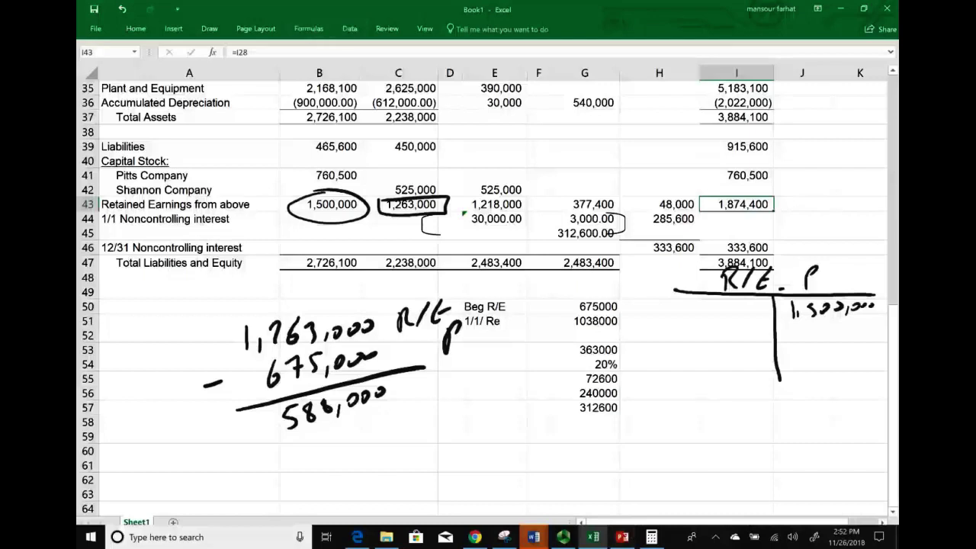
Step: In the Excel worksheet, handwrite 150,000 below the column G figures and "- 15,000 Y1 Dep" beneath it
{"action": "left_click", "coordinate": [209, 28]}
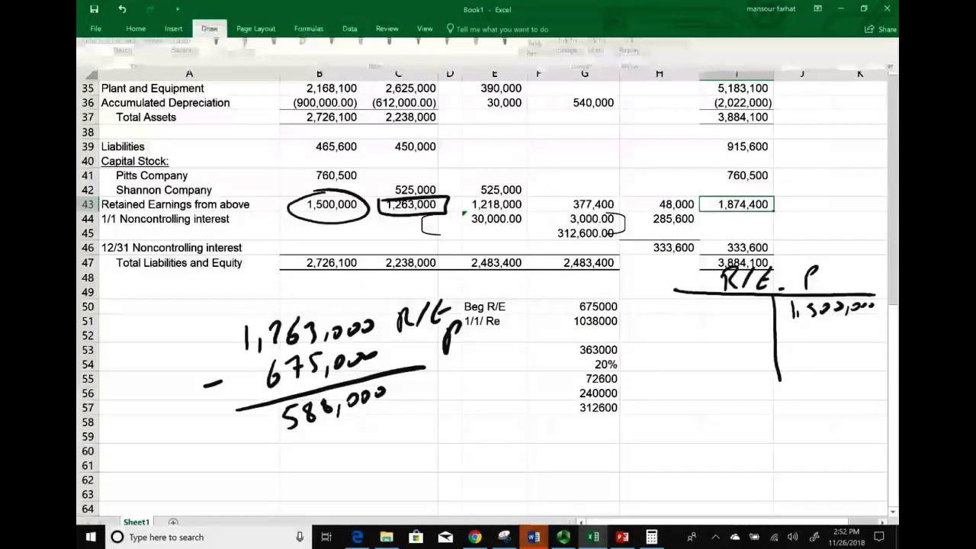
{"action": "mouse_move", "coordinate": [585, 434]}
{"action": "left_mouse_down"}
{"action": "mouse_move", "coordinate": [586, 453]}
{"action": "mouse_move", "coordinate": [608, 428]}
{"action": "left_mouse_up"}
{"action": "left_click_drag", "start_coordinate": [620, 433], "coordinate": [630, 449]}
{"action": "left_click_drag", "start_coordinate": [639, 431], "coordinate": [649, 429]}
{"action": "left_click_drag", "start_coordinate": [662, 427], "coordinate": [660, 427]}
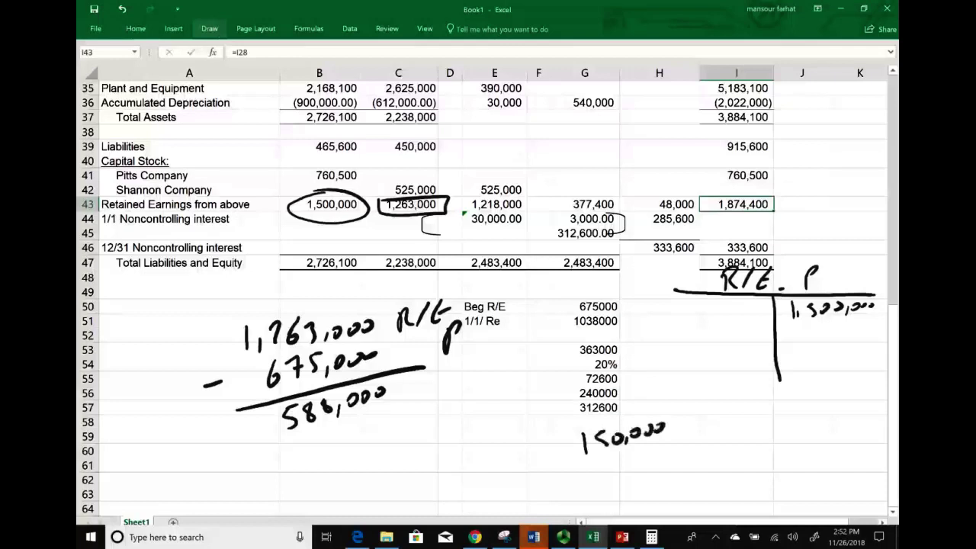
{"action": "left_click_drag", "start_coordinate": [563, 473], "coordinate": [629, 469]}
{"action": "left_click_drag", "start_coordinate": [639, 456], "coordinate": [648, 454]}
{"action": "mouse_move", "coordinate": [660, 449]}
{"action": "left_mouse_down"}
{"action": "mouse_move", "coordinate": [706, 438]}
{"action": "mouse_move", "coordinate": [708, 453]}
{"action": "left_mouse_up"}
{"action": "left_click_drag", "start_coordinate": [725, 438], "coordinate": [729, 456]}
Step: Add a handwritten "15,000 Y2" deduction with a line under it and write the remainder as (120,000)
{"action": "scroll", "coordinate": [488, 298], "scroll_direction": "down", "scroll_amount": 1}
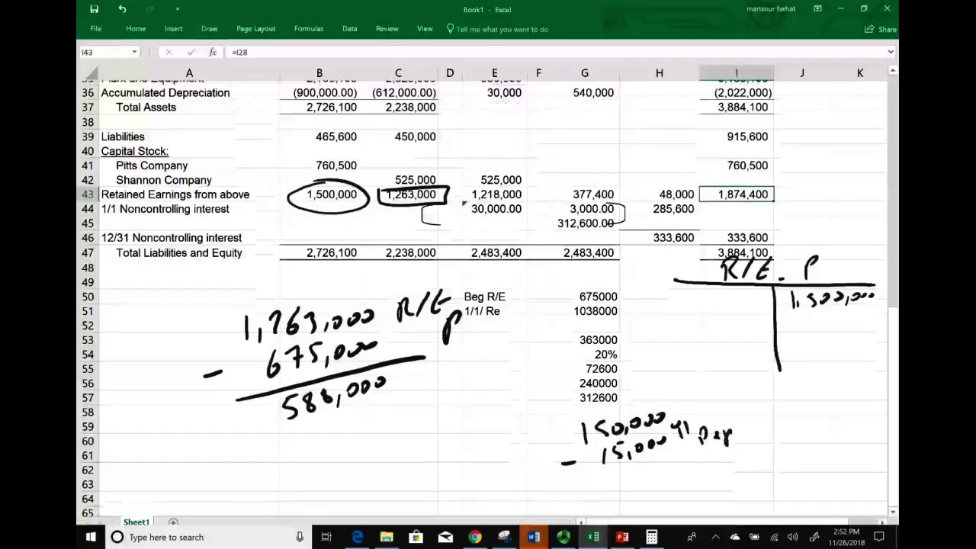
{"action": "mouse_move", "coordinate": [608, 440]}
{"action": "left_mouse_down"}
{"action": "mouse_move", "coordinate": [609, 458]}
{"action": "mouse_move", "coordinate": [625, 451]}
{"action": "left_mouse_up"}
{"action": "mouse_move", "coordinate": [641, 434]}
{"action": "left_mouse_down"}
{"action": "mouse_move", "coordinate": [639, 448]}
{"action": "mouse_move", "coordinate": [728, 433]}
{"action": "left_mouse_up"}
{"action": "left_click_drag", "start_coordinate": [723, 421], "coordinate": [737, 432]}
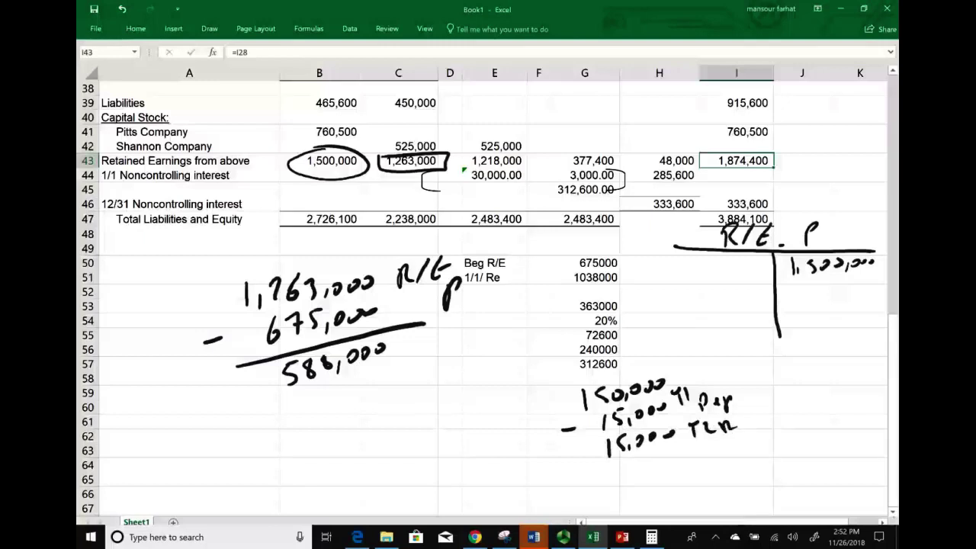
{"action": "mouse_move", "coordinate": [583, 475]}
{"action": "left_mouse_down"}
{"action": "mouse_move", "coordinate": [701, 443]}
{"action": "mouse_move", "coordinate": [599, 500]}
{"action": "mouse_move", "coordinate": [621, 488]}
{"action": "left_mouse_up"}
{"action": "left_click_drag", "start_coordinate": [628, 476], "coordinate": [640, 482]}
{"action": "mouse_move", "coordinate": [644, 474]}
{"action": "left_mouse_down"}
{"action": "mouse_move", "coordinate": [655, 477]}
{"action": "mouse_move", "coordinate": [655, 469]}
{"action": "left_mouse_up"}
{"action": "left_click_drag", "start_coordinate": [661, 477], "coordinate": [671, 469]}
{"action": "left_click_drag", "start_coordinate": [664, 472], "coordinate": [683, 461]}
{"action": "left_click_drag", "start_coordinate": [676, 469], "coordinate": [688, 458]}
{"action": "left_click_drag", "start_coordinate": [595, 484], "coordinate": [587, 508]}
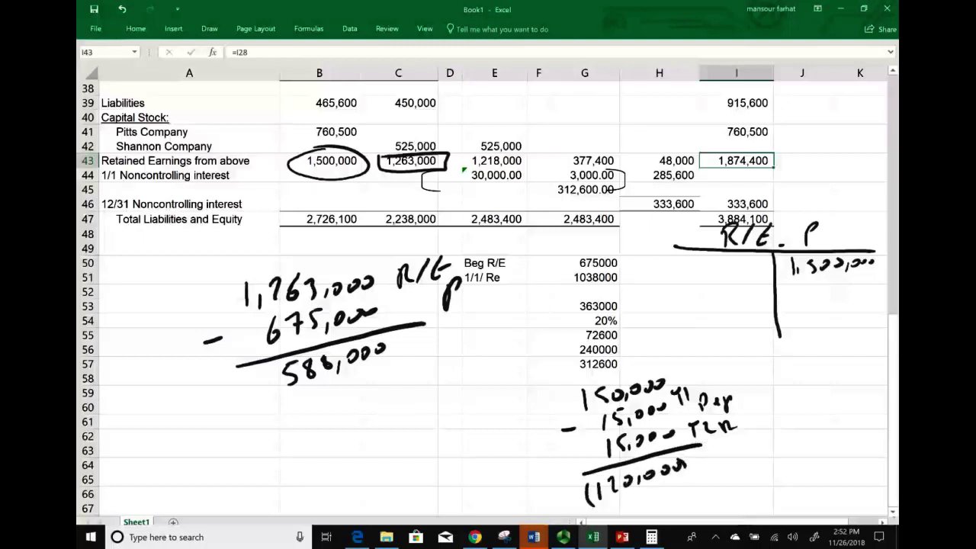
Step: Handwrite "- 120,000" beneath 588,000 and draw a subtraction line under it
{"action": "left_click_drag", "start_coordinate": [253, 417], "coordinate": [291, 412]}
{"action": "left_click_drag", "start_coordinate": [299, 393], "coordinate": [314, 409]}
{"action": "left_click_drag", "start_coordinate": [321, 392], "coordinate": [337, 403]}
{"action": "mouse_move", "coordinate": [341, 387]}
{"action": "left_mouse_down"}
{"action": "mouse_move", "coordinate": [349, 395]}
{"action": "mouse_move", "coordinate": [380, 375]}
{"action": "left_mouse_up"}
{"action": "left_click_drag", "start_coordinate": [279, 428], "coordinate": [434, 384]}
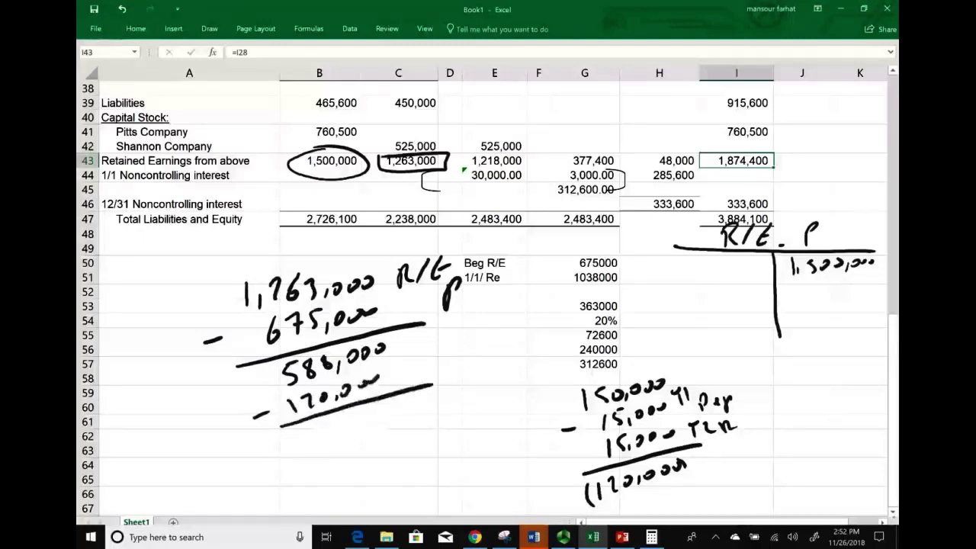
Step: Handwrite the remainder 468,000 under the second subtraction line
{"action": "left_click_drag", "start_coordinate": [297, 436], "coordinate": [308, 458]}
{"action": "mouse_move", "coordinate": [326, 431]}
{"action": "left_mouse_down"}
{"action": "mouse_move", "coordinate": [319, 453]}
{"action": "mouse_move", "coordinate": [336, 436]}
{"action": "mouse_move", "coordinate": [359, 439]}
{"action": "left_mouse_up"}
{"action": "mouse_move", "coordinate": [372, 414]}
{"action": "left_mouse_down"}
{"action": "mouse_move", "coordinate": [364, 429]}
{"action": "mouse_move", "coordinate": [387, 422]}
{"action": "left_mouse_up"}
{"action": "left_click_drag", "start_coordinate": [389, 409], "coordinate": [401, 419]}
{"action": "mouse_move", "coordinate": [349, 435]}
{"action": "left_mouse_down"}
{"action": "mouse_move", "coordinate": [340, 447]}
{"action": "mouse_move", "coordinate": [348, 443]}
{"action": "left_mouse_up"}
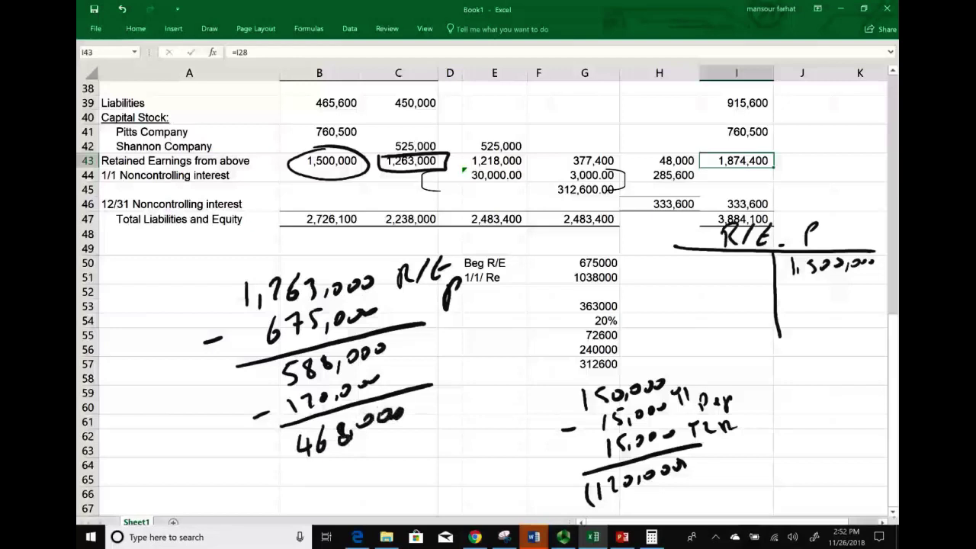
Step: Handwrite "× 80%" beneath 468,000 and draw a line under it
{"action": "mouse_move", "coordinate": [311, 470]}
{"action": "left_mouse_down"}
{"action": "mouse_move", "coordinate": [328, 486]}
{"action": "mouse_move", "coordinate": [311, 487]}
{"action": "left_mouse_up"}
{"action": "left_click_drag", "start_coordinate": [370, 448], "coordinate": [387, 447]}
{"action": "mouse_move", "coordinate": [414, 433]}
{"action": "left_mouse_down"}
{"action": "mouse_move", "coordinate": [411, 444]}
{"action": "mouse_move", "coordinate": [369, 457]}
{"action": "left_mouse_up"}
{"action": "left_click_drag", "start_coordinate": [323, 501], "coordinate": [462, 446]}
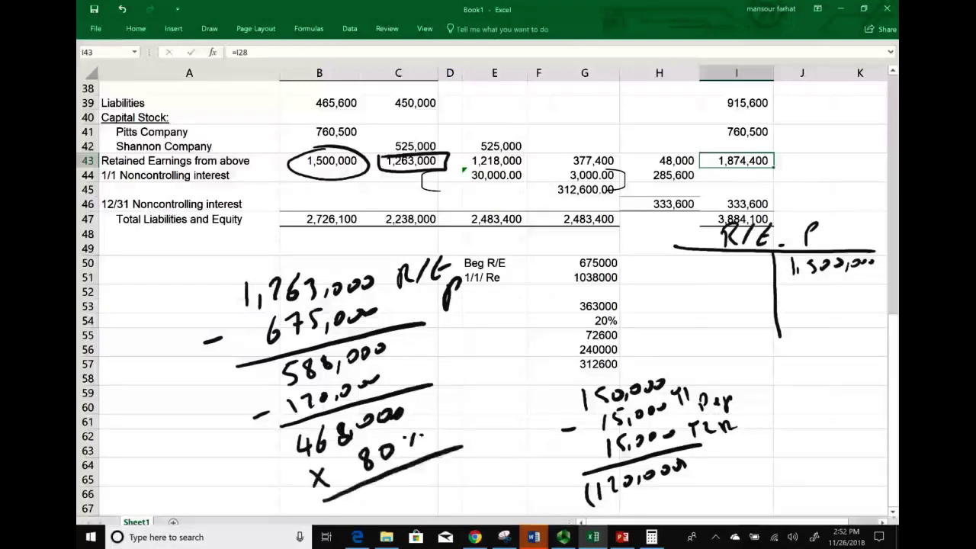
Step: Compute 468,000 × 0.8 in Calculator and handwrite 374,400 under the 80% line in the worksheet
{"action": "left_click", "coordinate": [652, 537]}
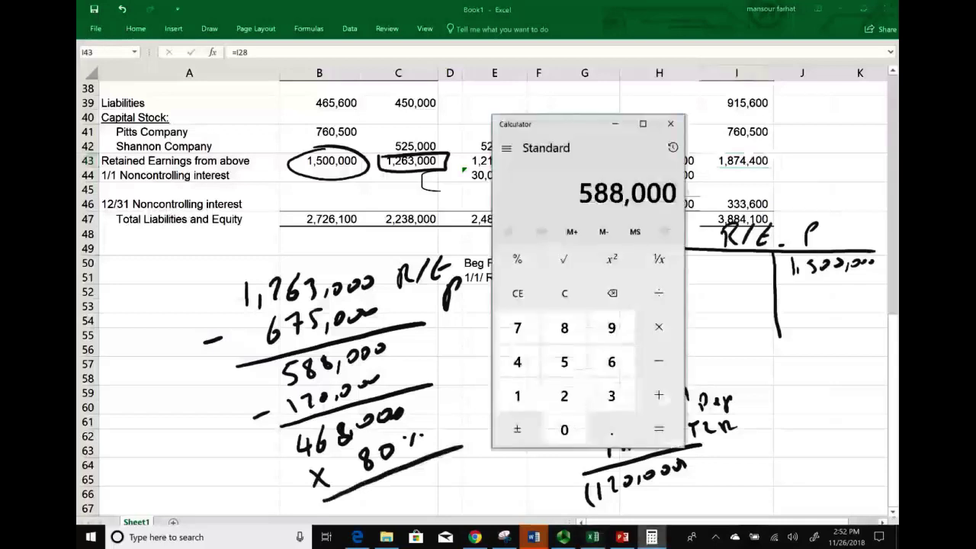
{"action": "type", "text": "468000"}
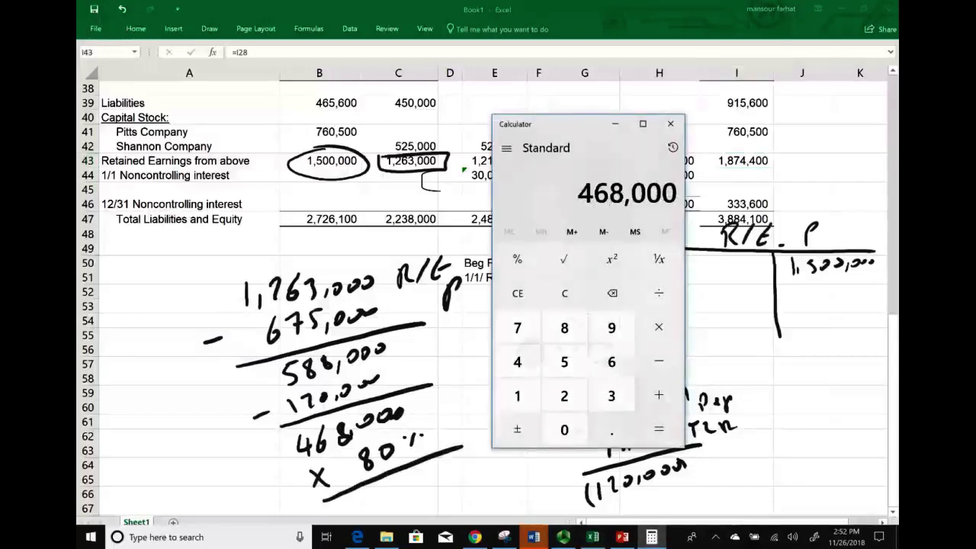
{"action": "type", "text": "*.8"}
{"action": "key", "text": "Return"}
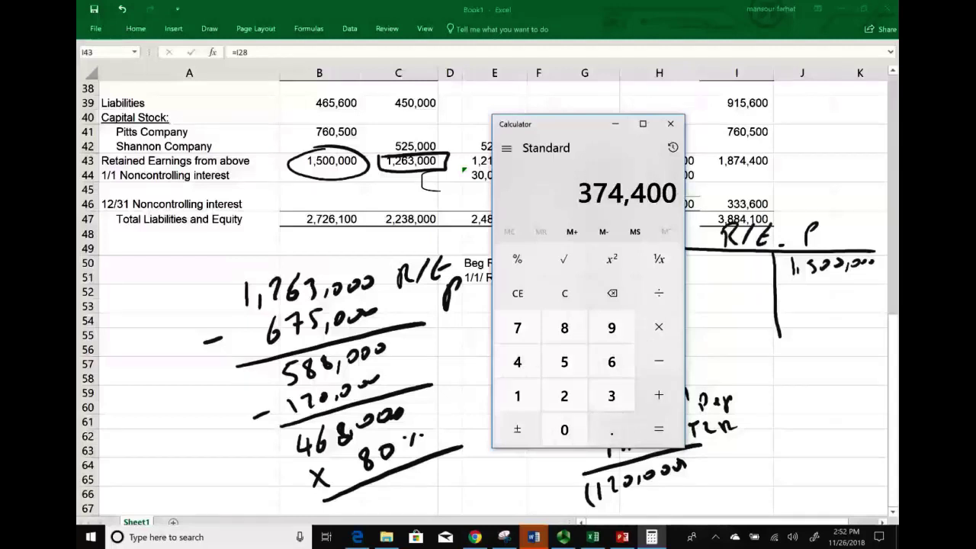
{"action": "mouse_move", "coordinate": [395, 494]}
{"action": "left_mouse_down"}
{"action": "mouse_move", "coordinate": [395, 507]}
{"action": "mouse_move", "coordinate": [441, 487]}
{"action": "left_mouse_up"}
{"action": "mouse_move", "coordinate": [447, 465]}
{"action": "left_mouse_down"}
{"action": "mouse_move", "coordinate": [457, 474]}
{"action": "mouse_move", "coordinate": [470, 465]}
{"action": "left_mouse_up"}
{"action": "left_click_drag", "start_coordinate": [468, 450], "coordinate": [483, 457]}
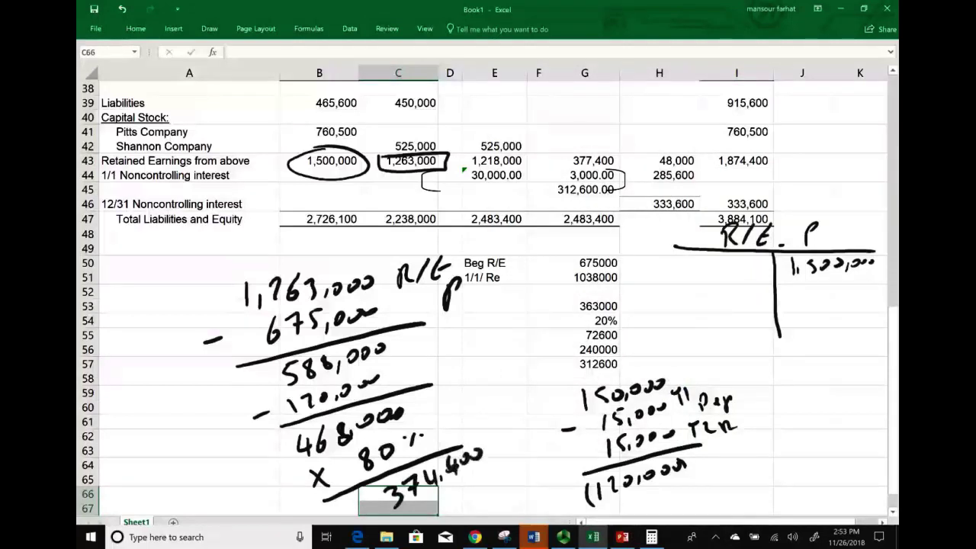
Step: Handwrite 374,400 on the credit side of the T-account below 1,500,000 and draw a total line under it
{"action": "mouse_move", "coordinate": [804, 285]}
{"action": "left_mouse_down"}
{"action": "mouse_move", "coordinate": [806, 304]}
{"action": "mouse_move", "coordinate": [835, 293]}
{"action": "mouse_move", "coordinate": [837, 301]}
{"action": "left_mouse_up"}
{"action": "mouse_move", "coordinate": [842, 284]}
{"action": "left_mouse_down"}
{"action": "mouse_move", "coordinate": [851, 294]}
{"action": "mouse_move", "coordinate": [874, 289]}
{"action": "left_mouse_up"}
{"action": "left_click_drag", "start_coordinate": [737, 313], "coordinate": [886, 311]}
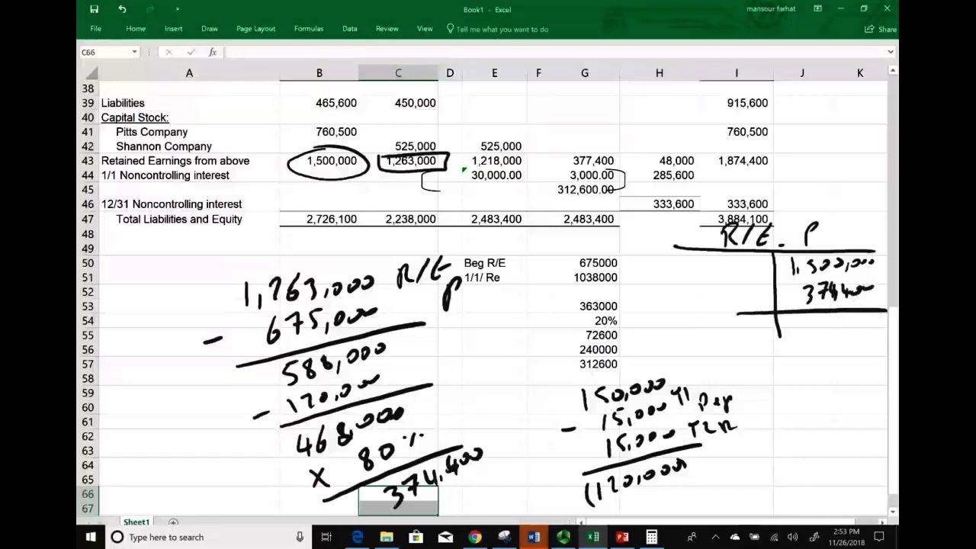
Step: Handwrite the double-underlined total 1,874,400 in the T-account and circle the matching consolidated retained earnings in I43
{"action": "mouse_move", "coordinate": [778, 321]}
{"action": "left_mouse_down"}
{"action": "mouse_move", "coordinate": [780, 337]}
{"action": "mouse_move", "coordinate": [798, 341]}
{"action": "mouse_move", "coordinate": [877, 325]}
{"action": "left_mouse_up"}
{"action": "mouse_move", "coordinate": [783, 349]}
{"action": "left_mouse_down"}
{"action": "mouse_move", "coordinate": [881, 340]}
{"action": "mouse_move", "coordinate": [865, 348]}
{"action": "left_mouse_up"}
{"action": "mouse_move", "coordinate": [766, 148]}
{"action": "left_mouse_down"}
{"action": "mouse_move", "coordinate": [755, 179]}
{"action": "mouse_move", "coordinate": [763, 145]}
{"action": "left_mouse_up"}
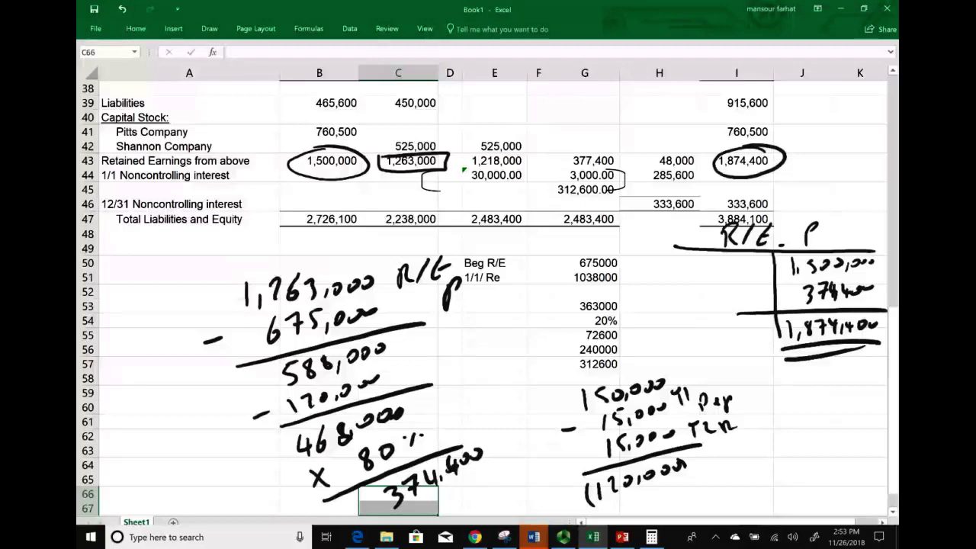
Step: Handwrite "CPA" with a double underline in the empty area beside the (120,000) result
{"action": "scroll", "coordinate": [488, 297], "scroll_direction": "down", "scroll_amount": 2}
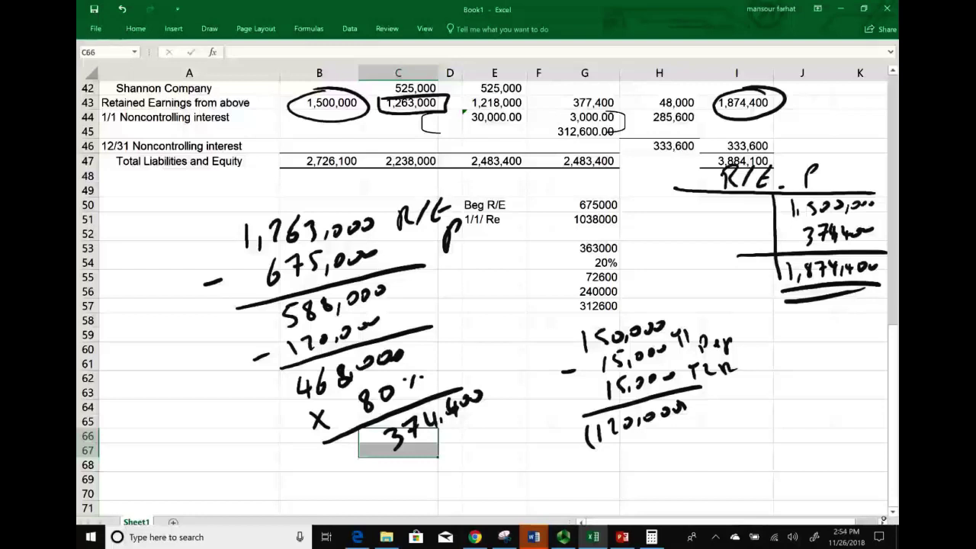
{"action": "key", "text": "alt+Tab"}
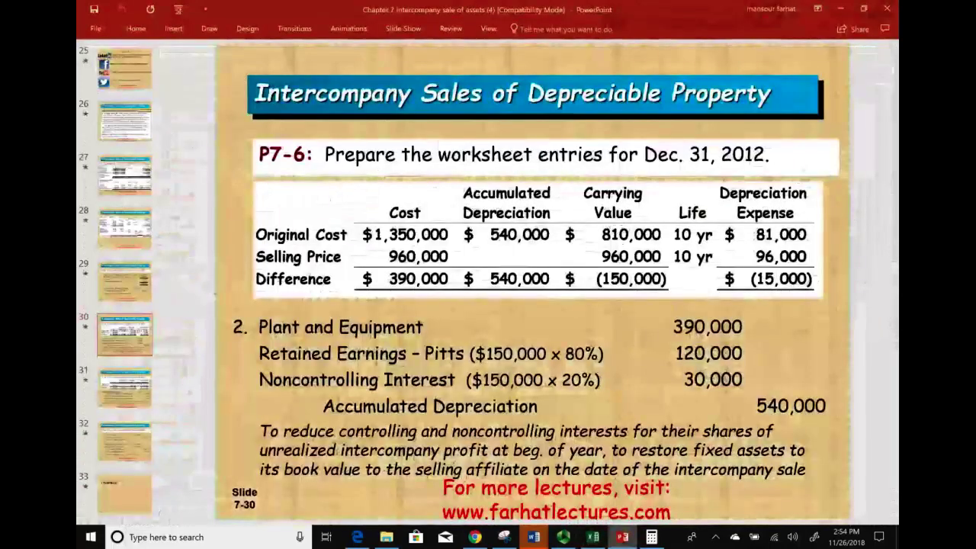
{"action": "key", "text": "alt+Tab"}
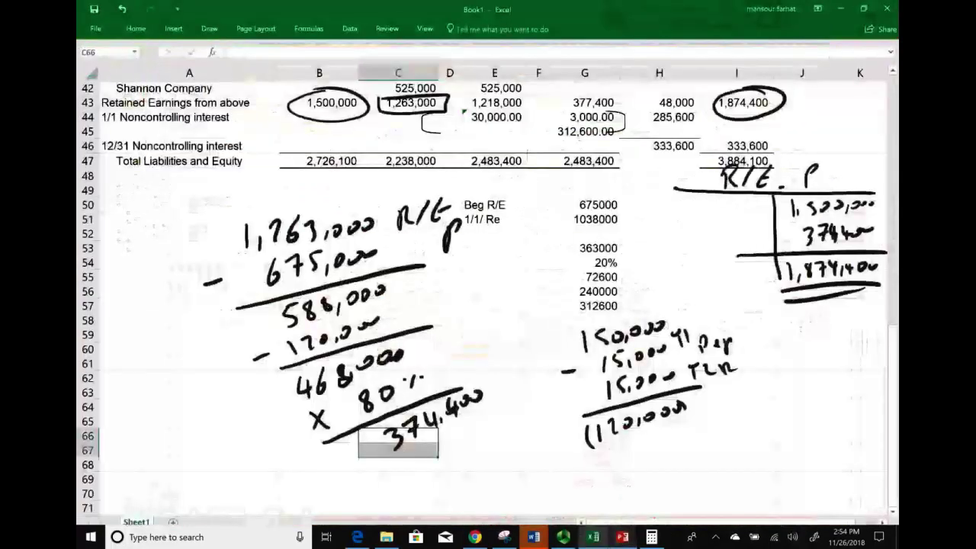
{"action": "mouse_move", "coordinate": [503, 435]}
{"action": "left_mouse_down"}
{"action": "mouse_move", "coordinate": [500, 465]}
{"action": "mouse_move", "coordinate": [537, 431]}
{"action": "mouse_move", "coordinate": [580, 429]}
{"action": "left_mouse_up"}
{"action": "left_click_drag", "start_coordinate": [496, 482], "coordinate": [586, 431]}
{"action": "left_click_drag", "start_coordinate": [491, 499], "coordinate": [592, 444]}
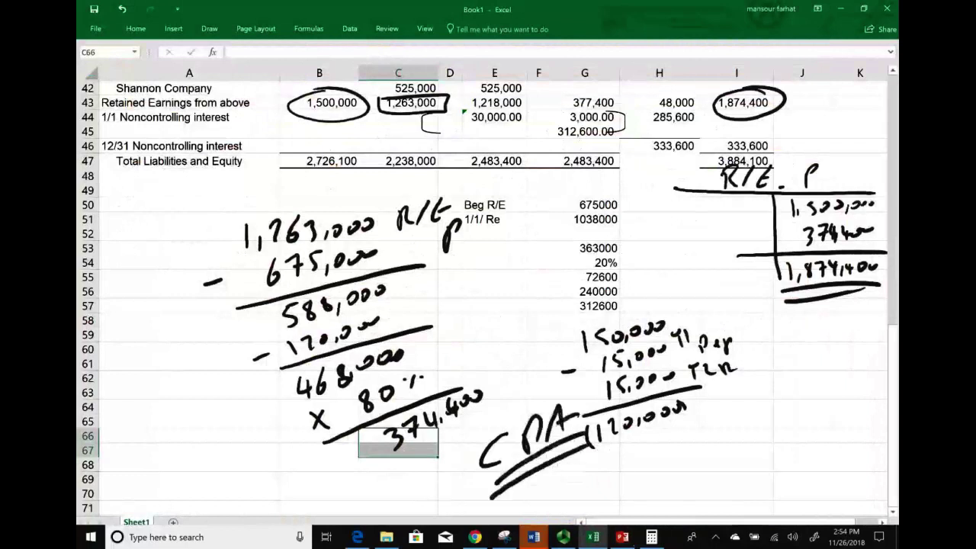